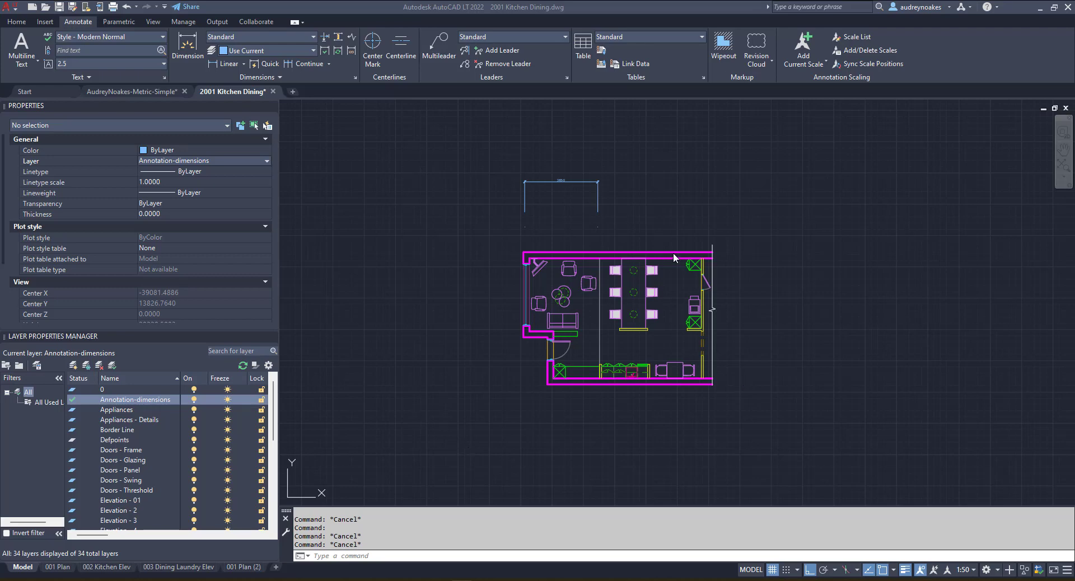
- Zoom in on the 3650 dimension shown above the kitchen-dining plan
click(633, 168)
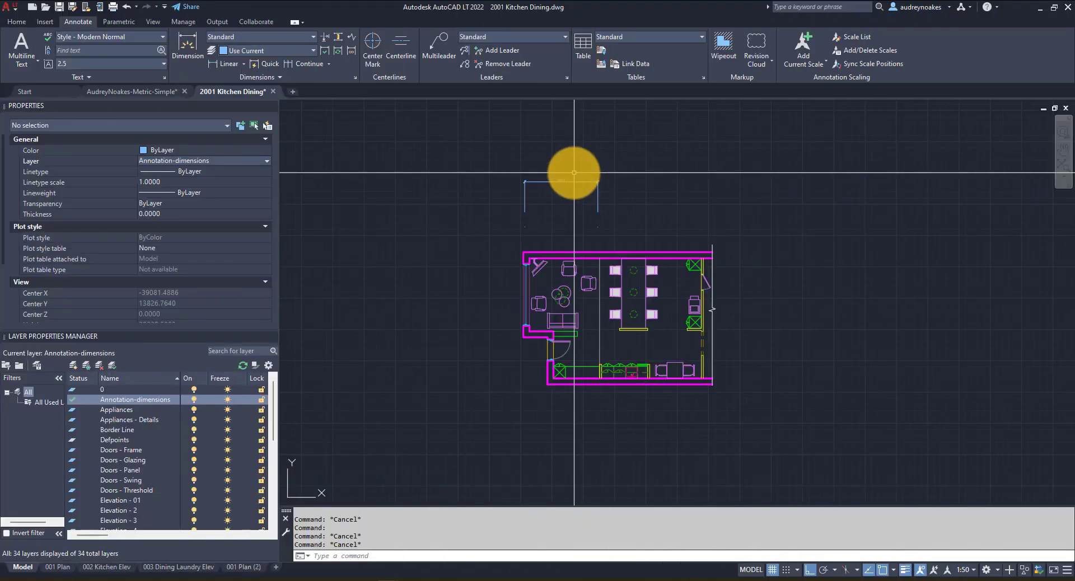
scroll(616, 185, up, 5)
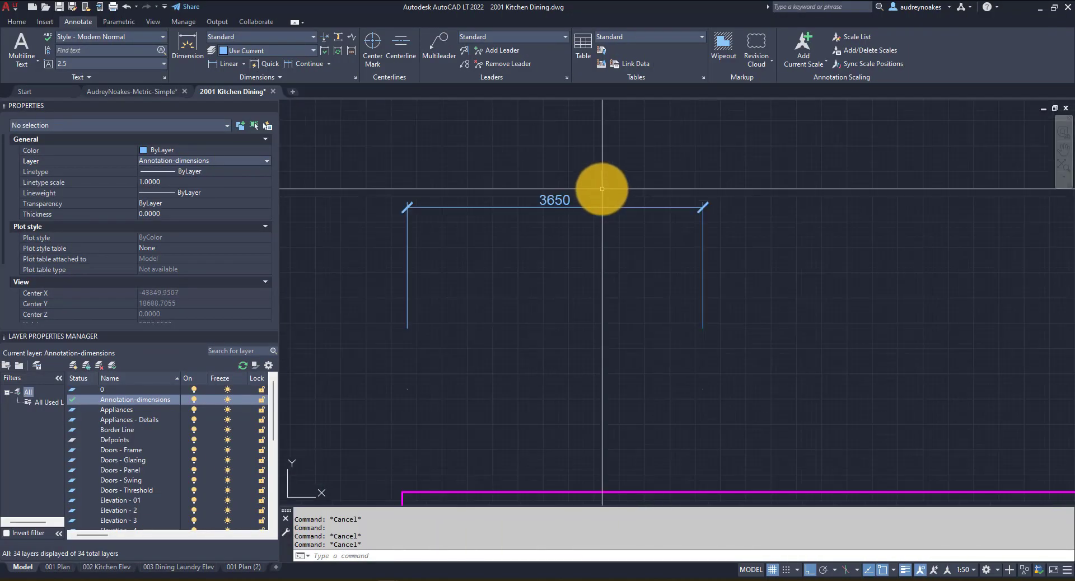
click(600, 188)
click(546, 239)
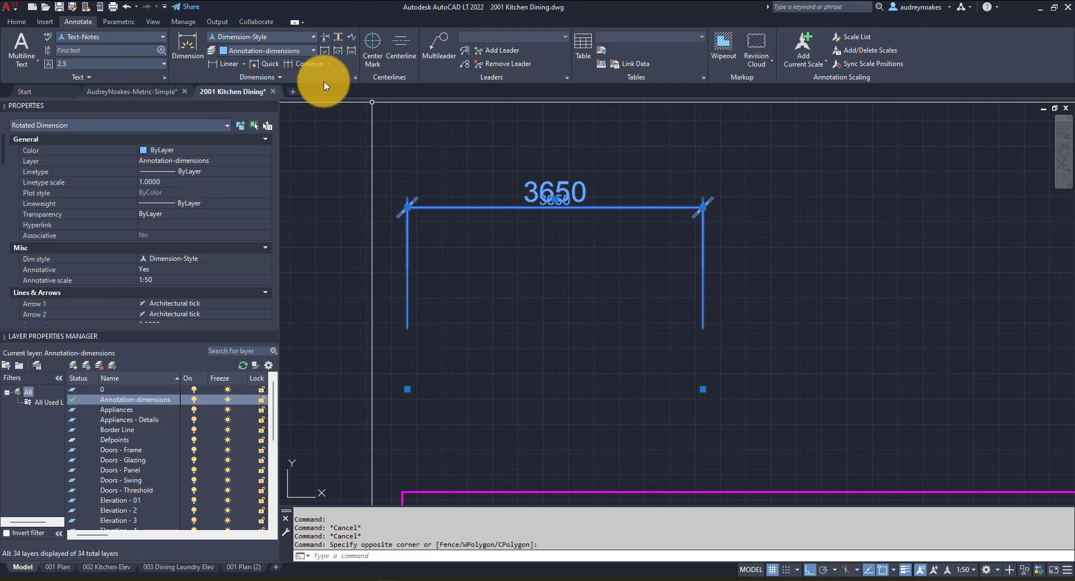
scroll(228, 245, down, 2)
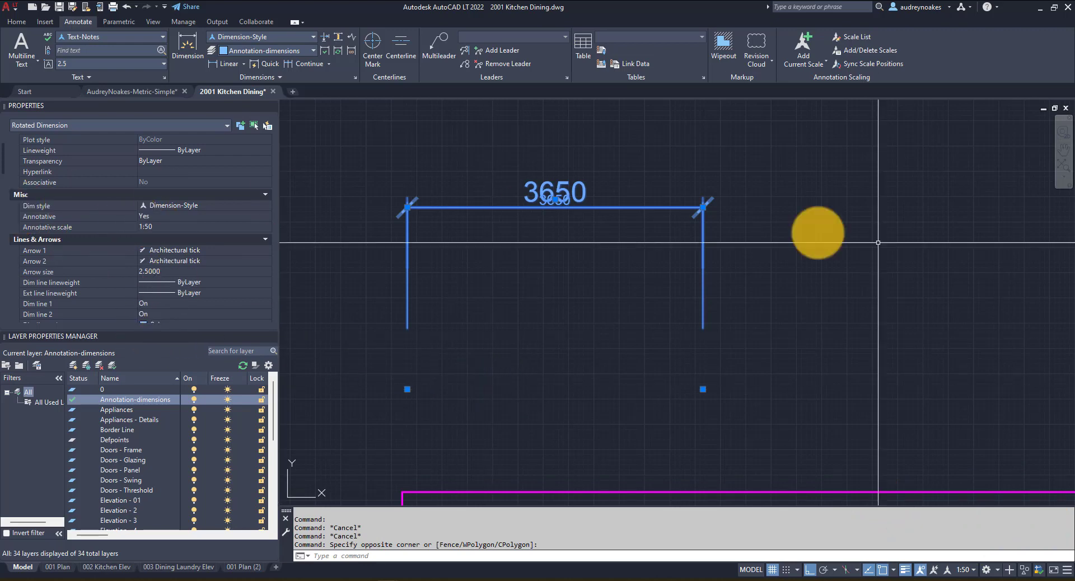
click(833, 264)
click(792, 284)
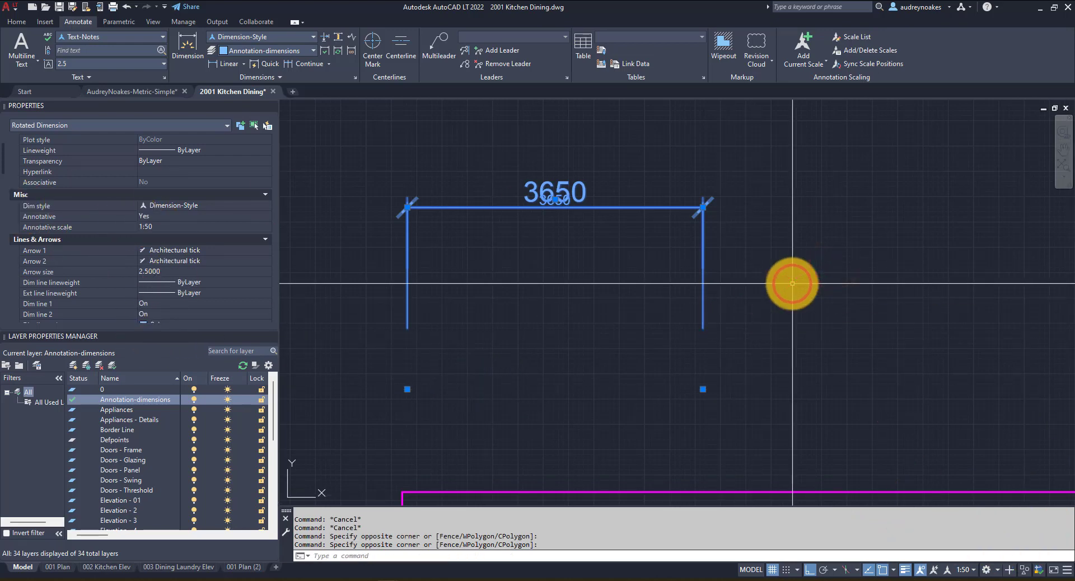
key(Escape)
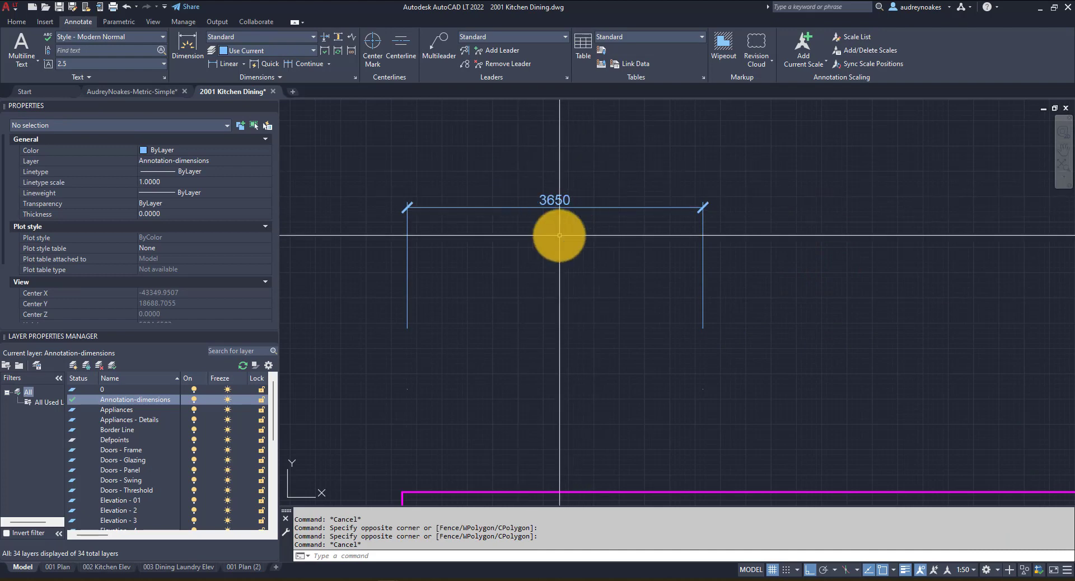
- Preview the 3650 dimension at 1:100 annotation scale, then set it back to 1:50
click(966, 569)
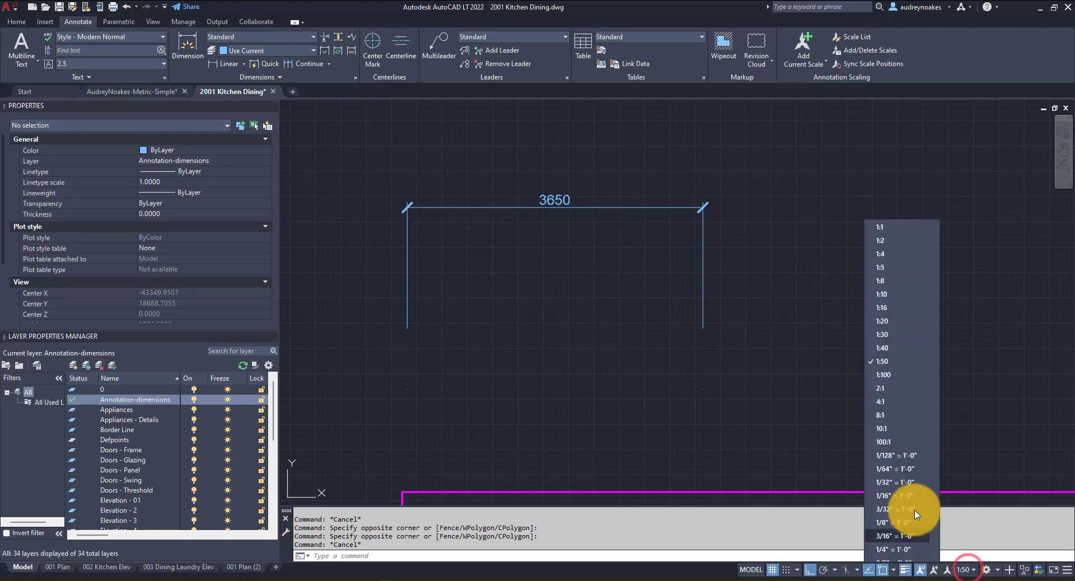
click(884, 375)
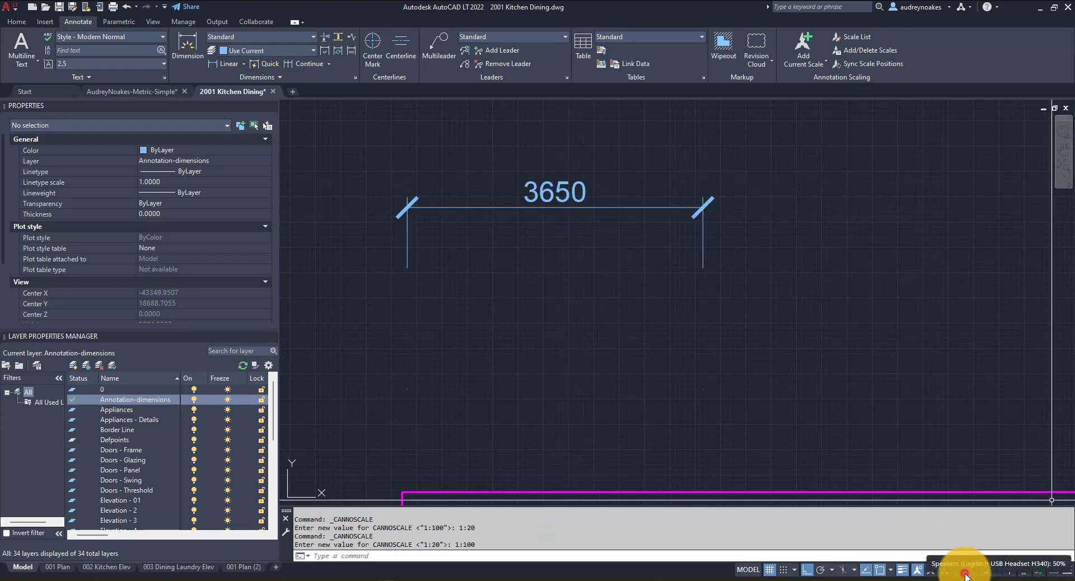
click(966, 577)
click(883, 355)
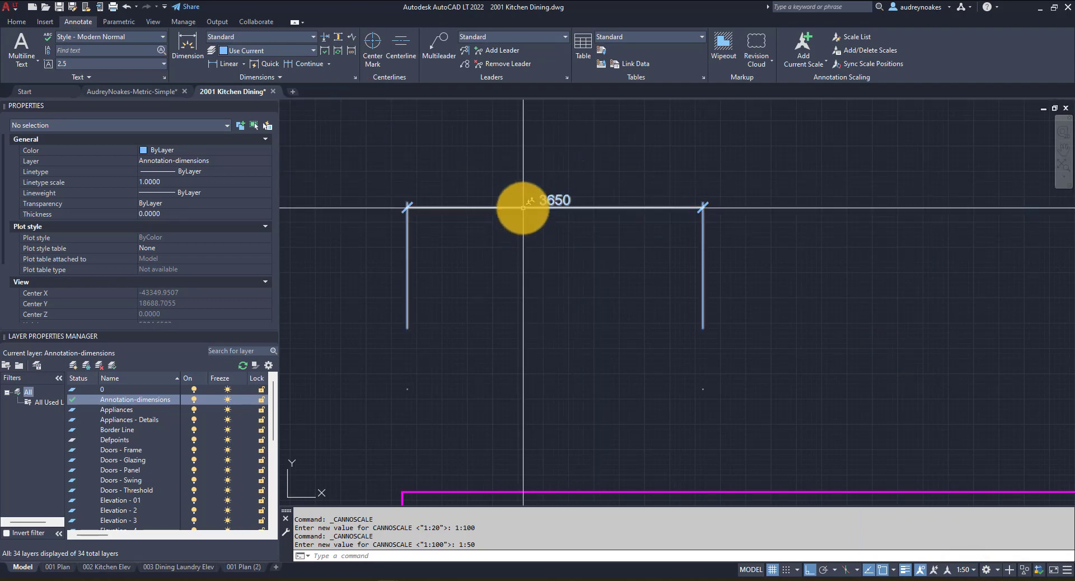
mouse_move(522, 207)
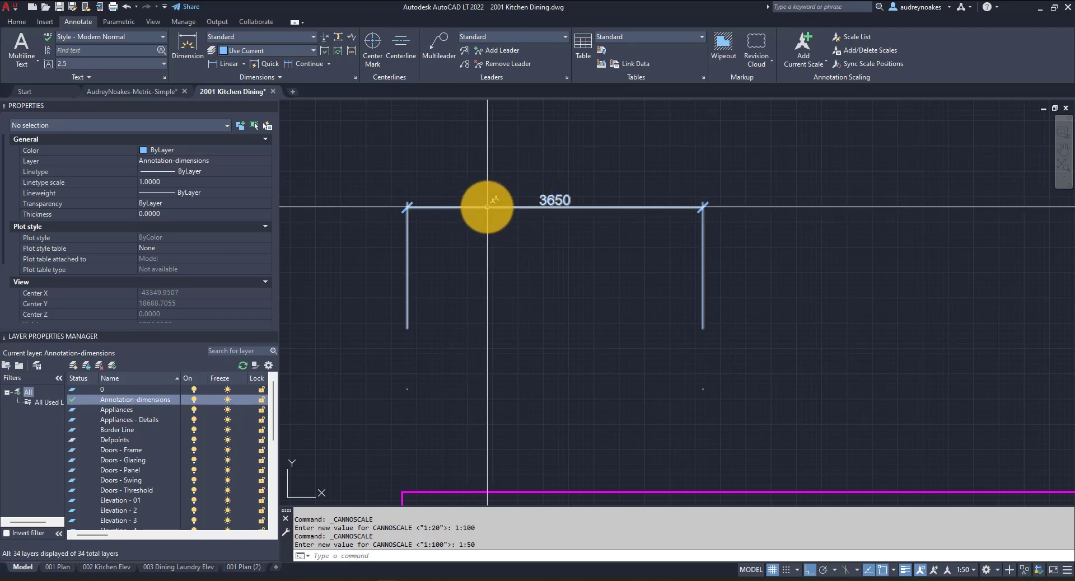
- Select the 3650 dimension and set its extension-line overshoot to 2.5
click(486, 180)
click(473, 214)
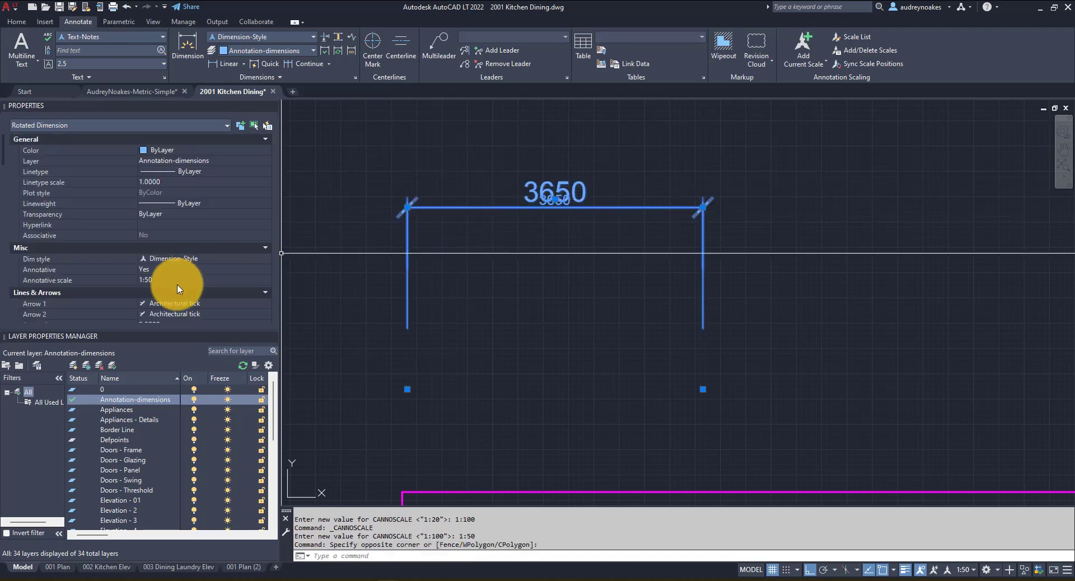
scroll(185, 269, down, 3)
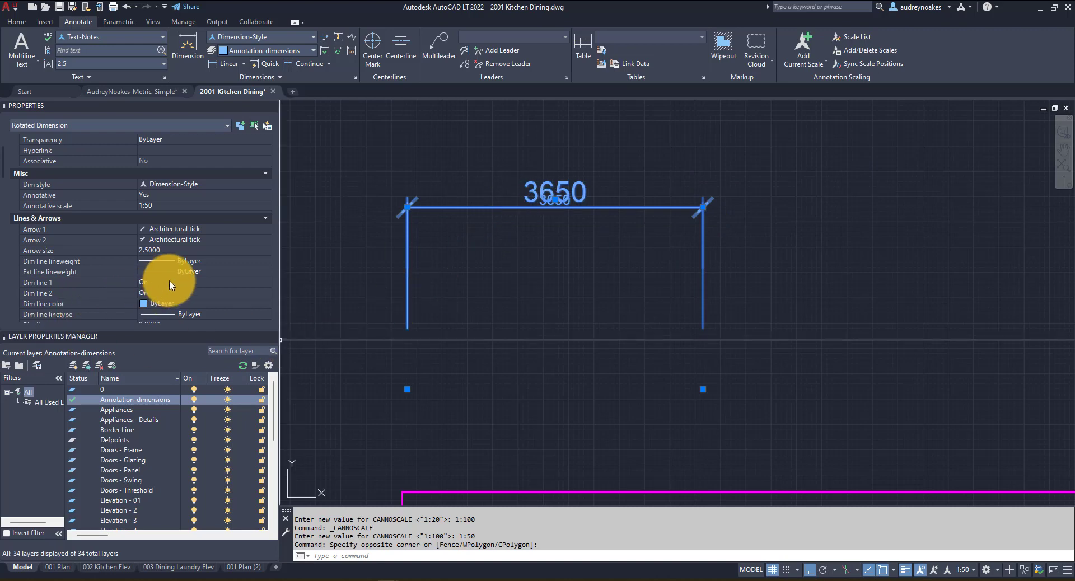
scroll(162, 286, down, 2)
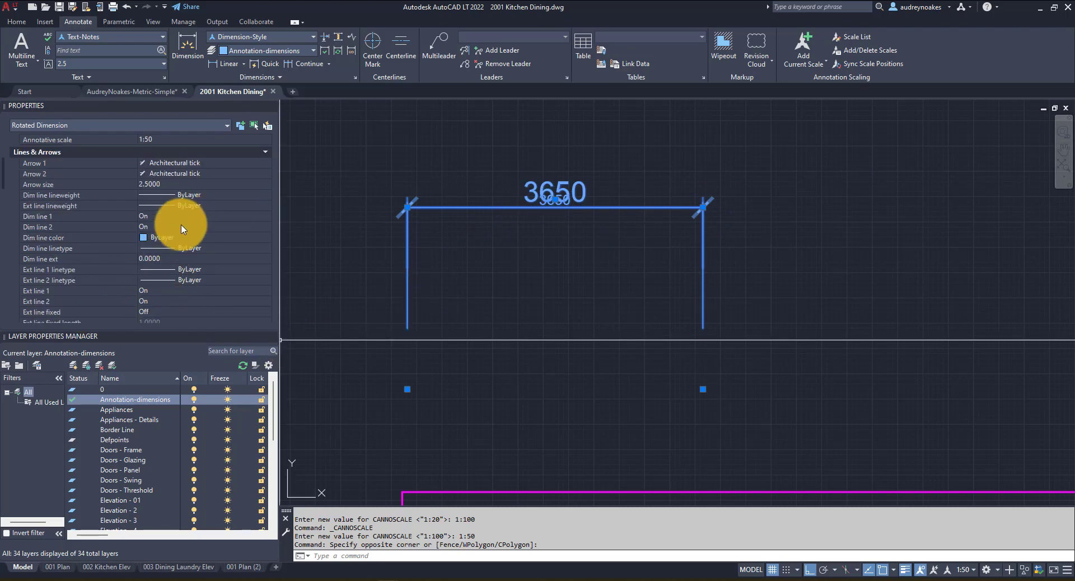
scroll(177, 240, down, 2)
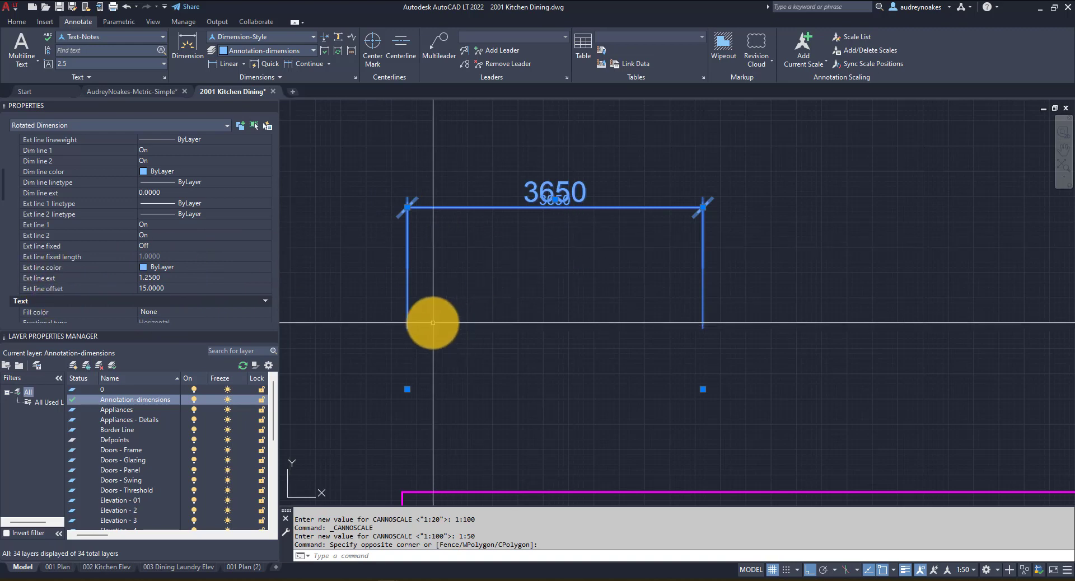
scroll(399, 218, up, 3)
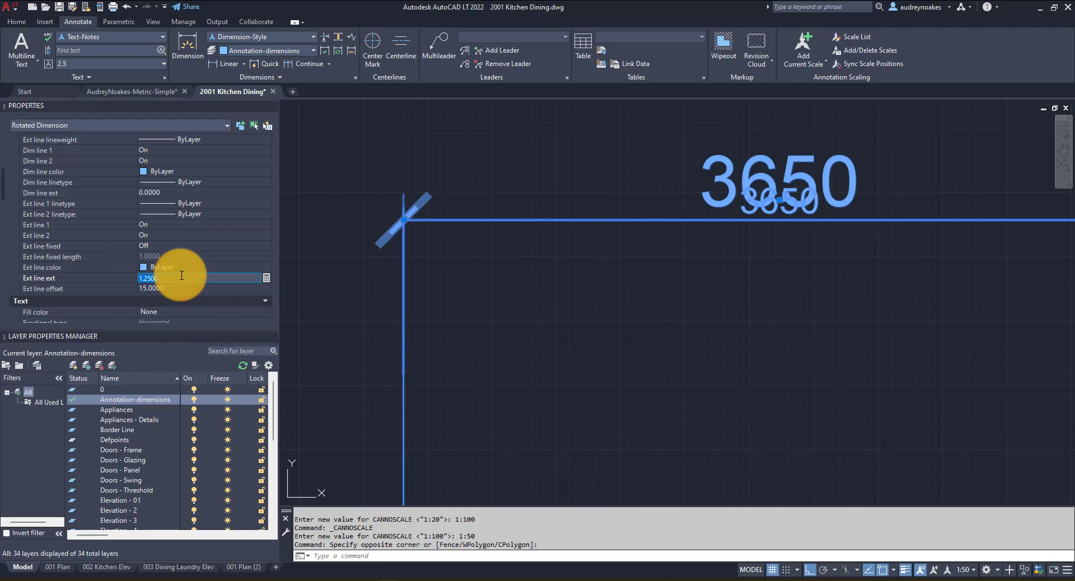
text(5)
key(Tab)
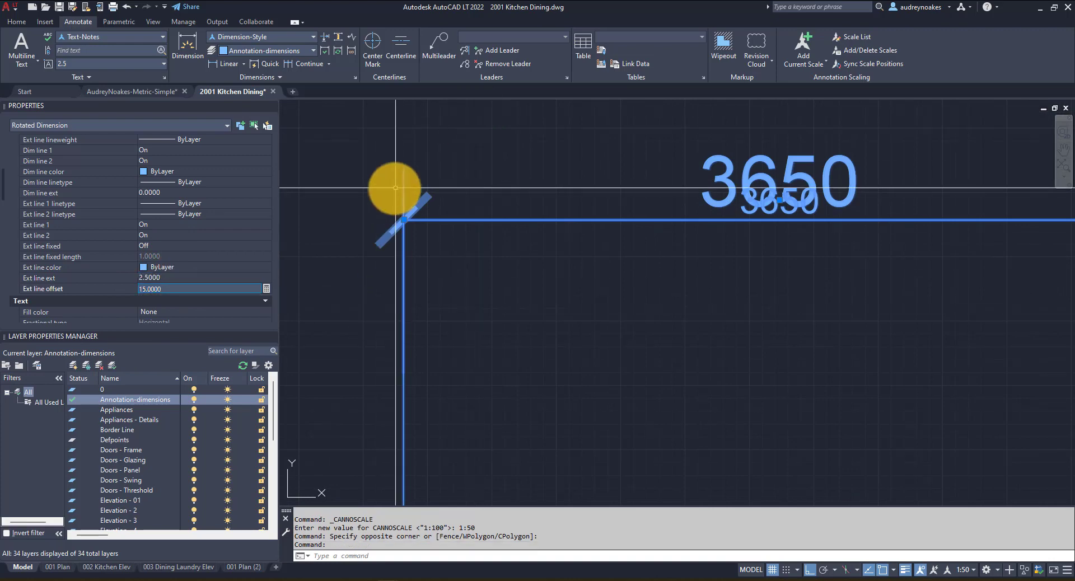
- Reset the 3650 dimension's extension-line overshoot to 1.25
click(171, 278)
text(1.25)
key(Tab)
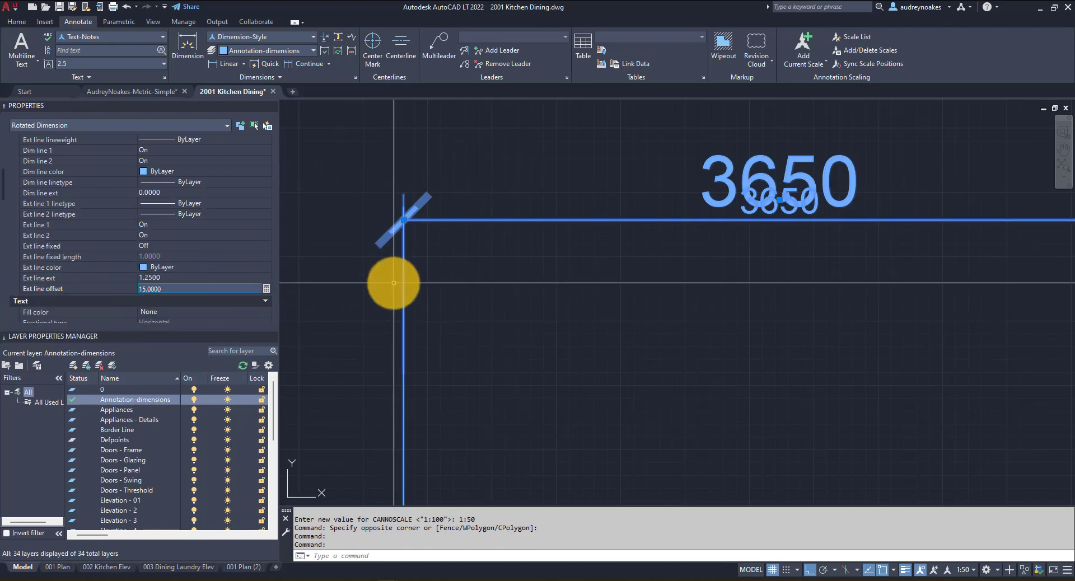
- Zoom and pan to frame the whole 3650 dimension with the plan's top wall
scroll(401, 327, down, 3)
middle_drag(409, 415, 487, 250)
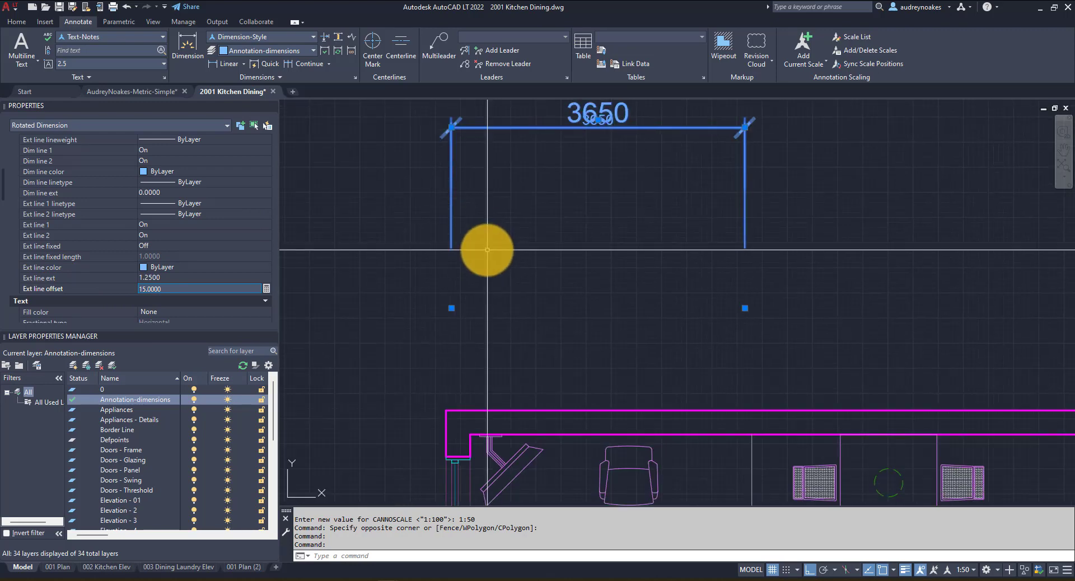
scroll(460, 210, up, 5)
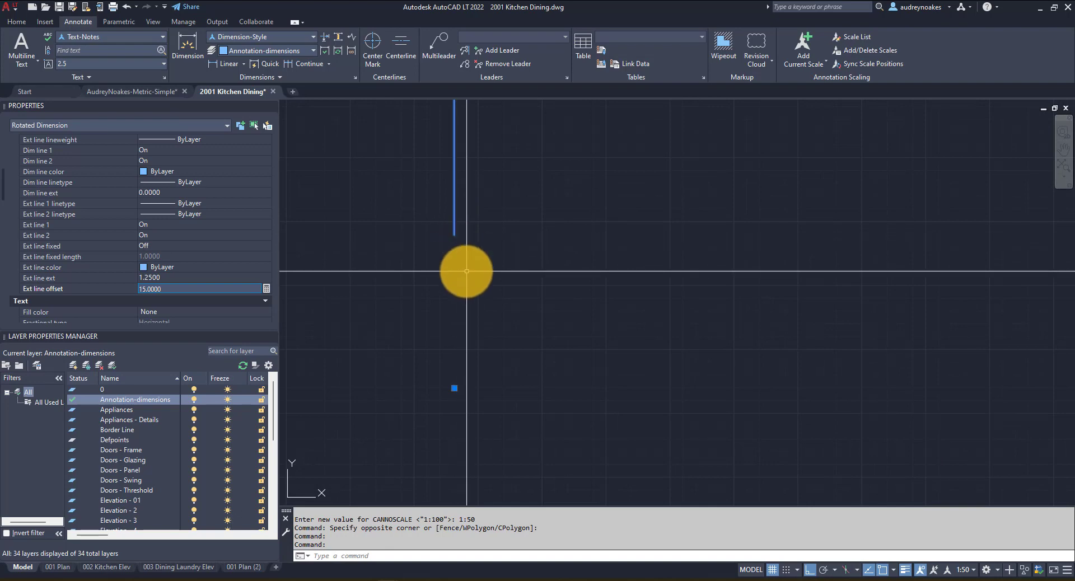
scroll(452, 388, down, 5)
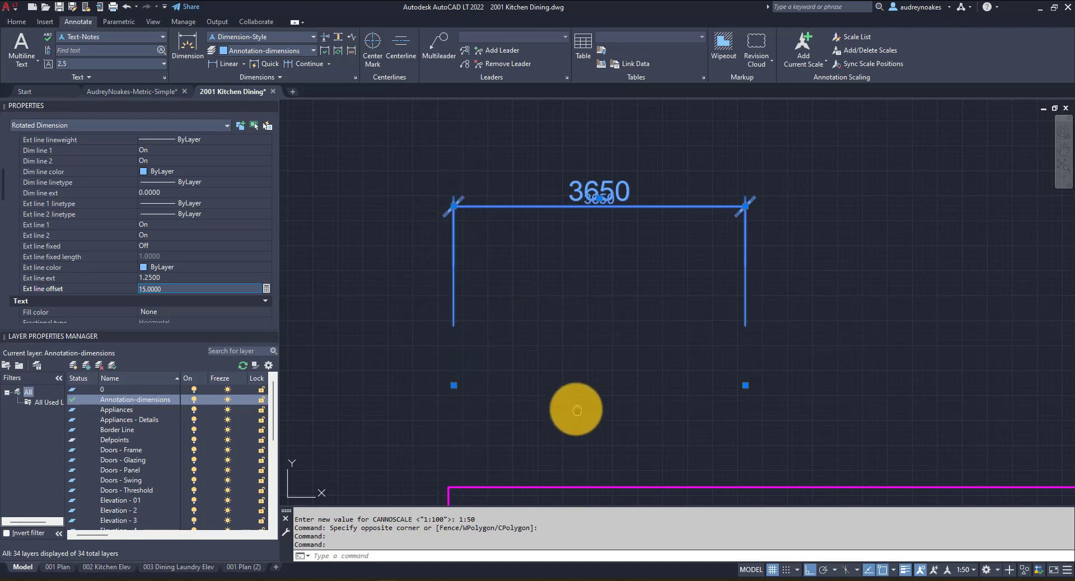
middle_drag(571, 404, 490, 293)
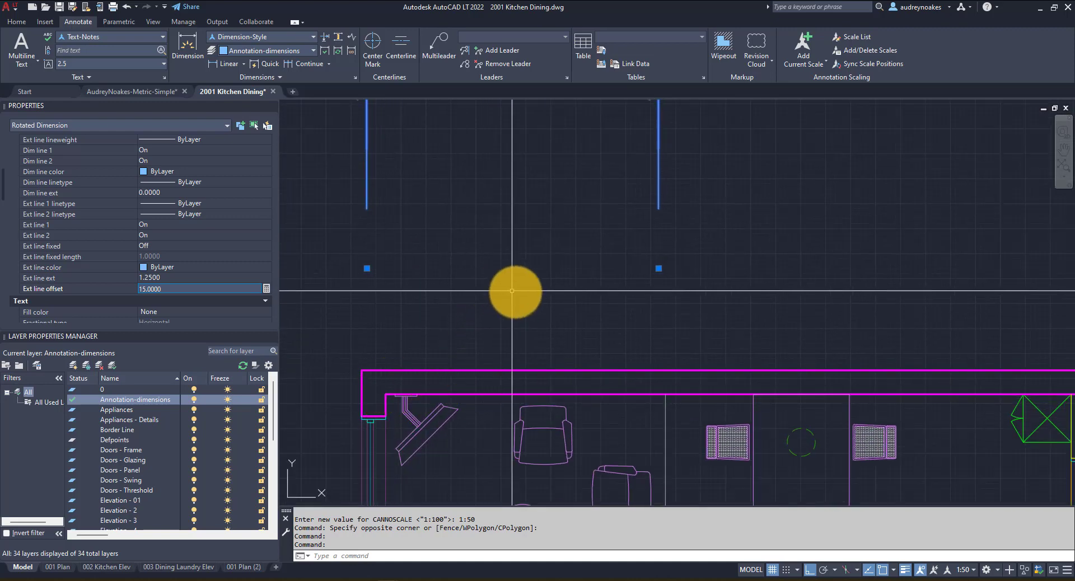
middle_drag(532, 299, 571, 312)
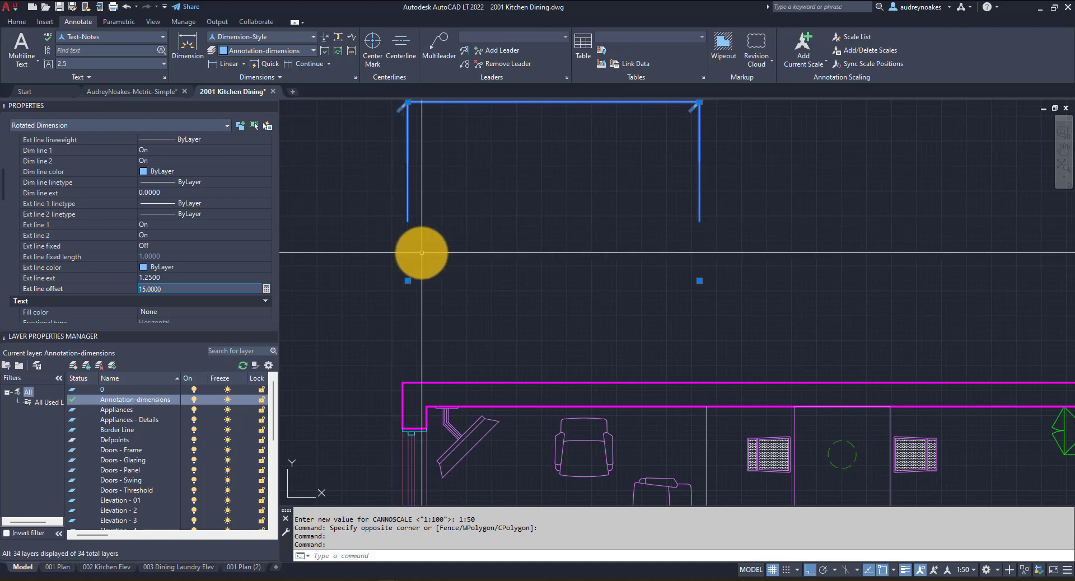
scroll(402, 246, down, 2)
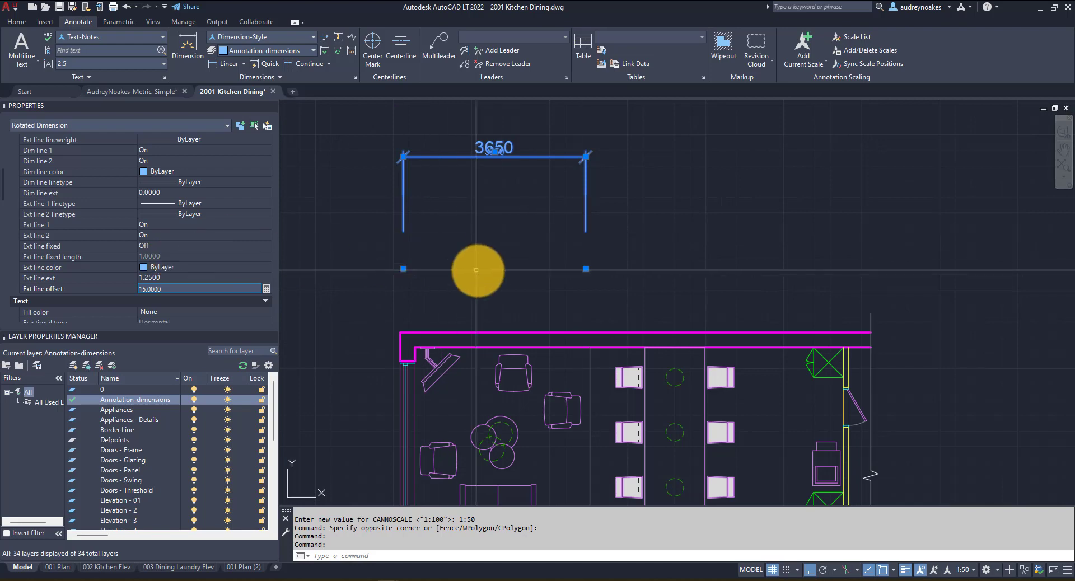
- Start moving the 3650 dimension with M, cancel the move, and recentre on the plan
key(Escape)
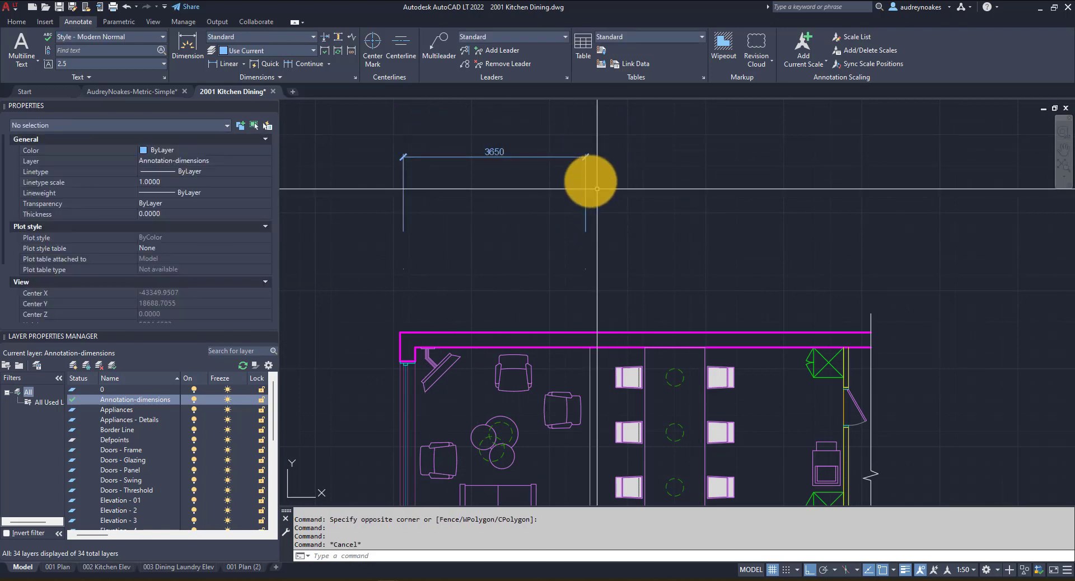
scroll(696, 192, down, 2)
middle_drag(696, 192, 650, 284)
click(604, 220)
click(486, 300)
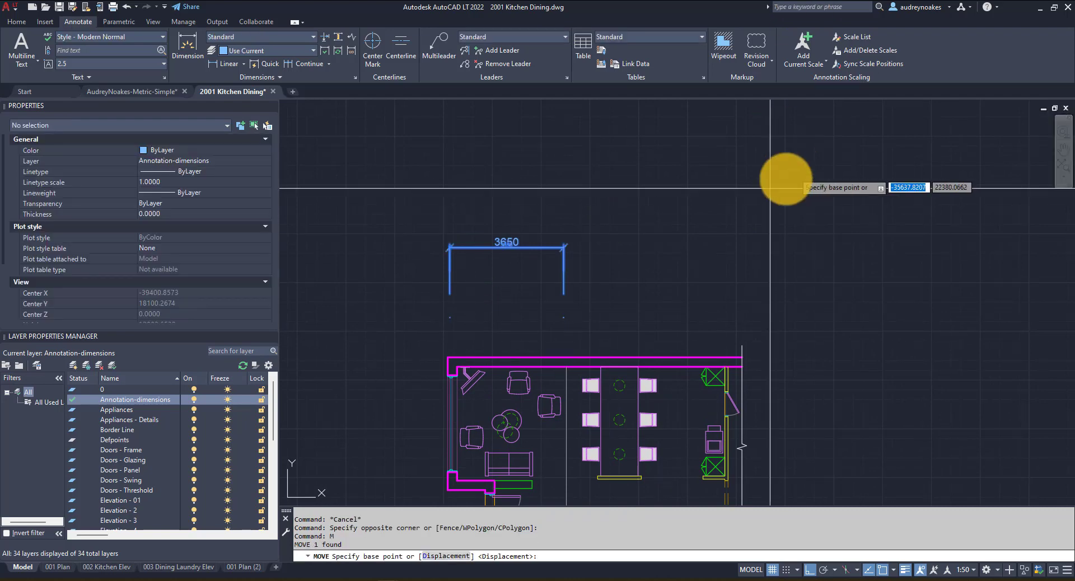
text(M)
key(Return)
click(630, 238)
middle_drag(664, 271, 636, 196)
key(Escape)
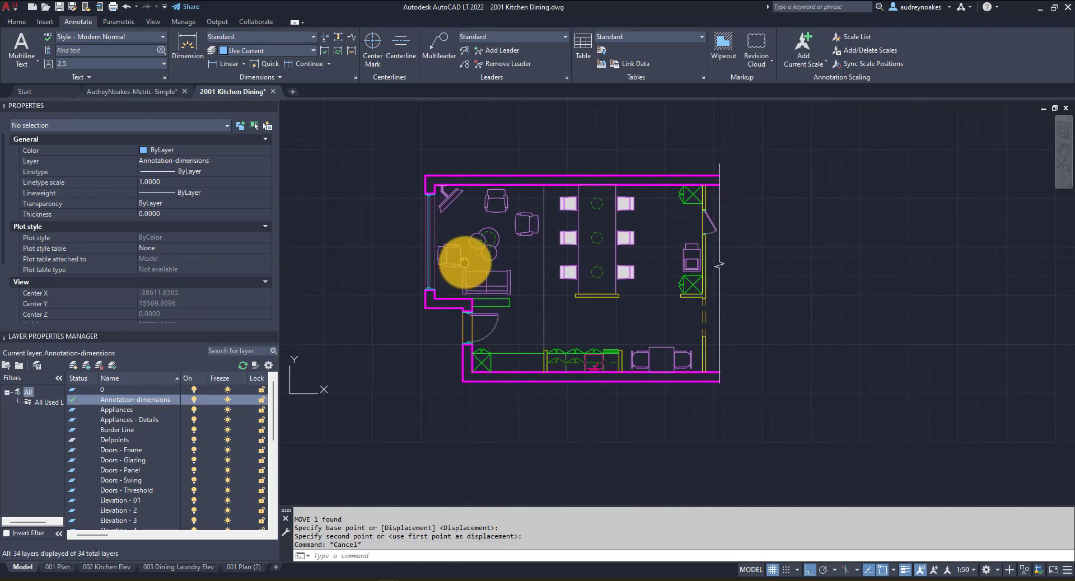
middle_drag(466, 265, 469, 266)
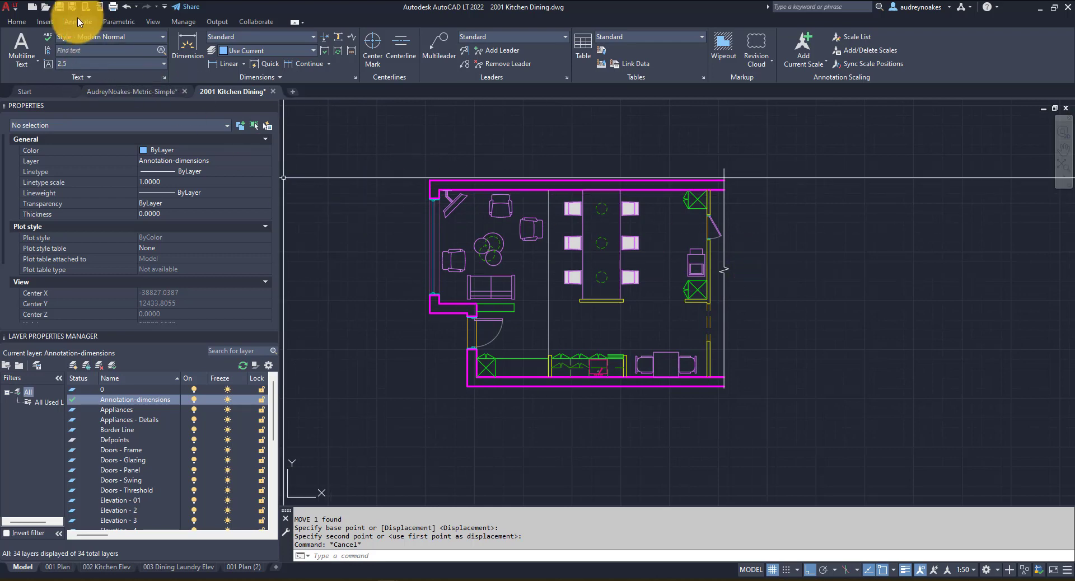
- Make Dimension-Style the current dimension style
click(313, 37)
click(290, 74)
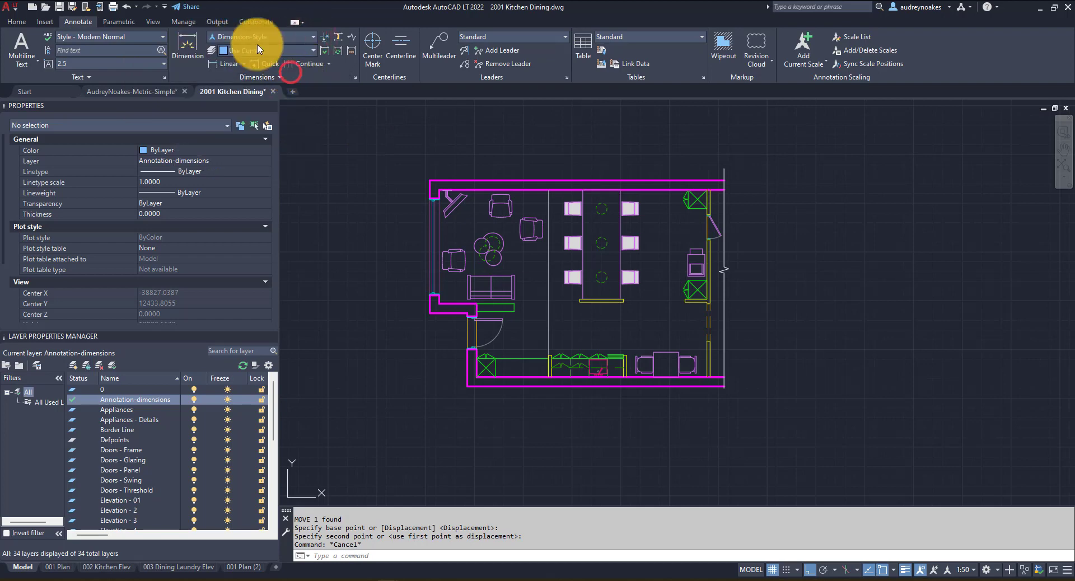
scroll(435, 188, down, 2)
middle_drag(532, 252, 447, 306)
scroll(446, 307, up, 2)
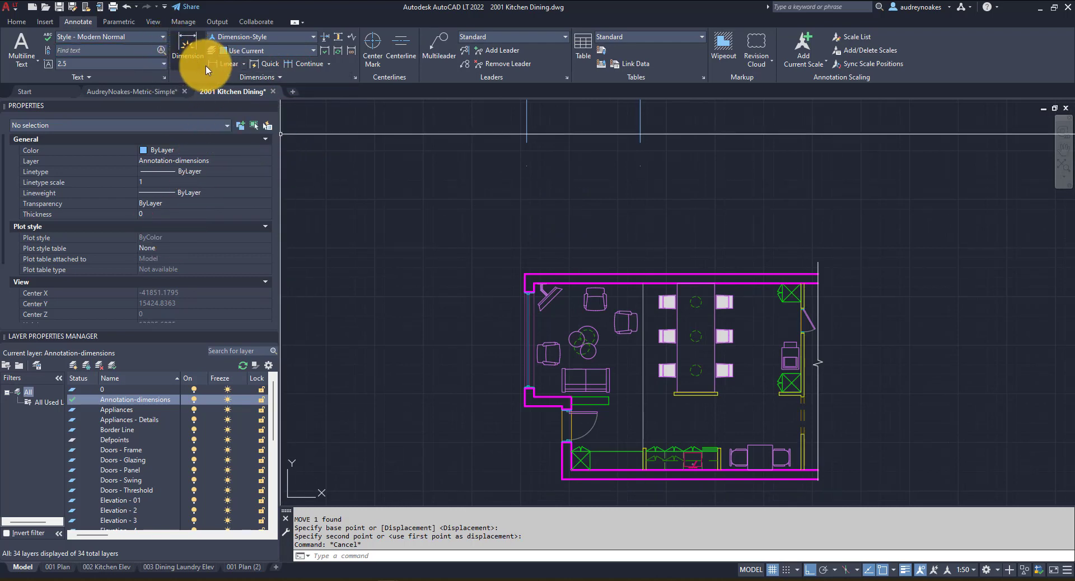
- Check the dimension-type list, then shift the plan up and left in view
click(244, 66)
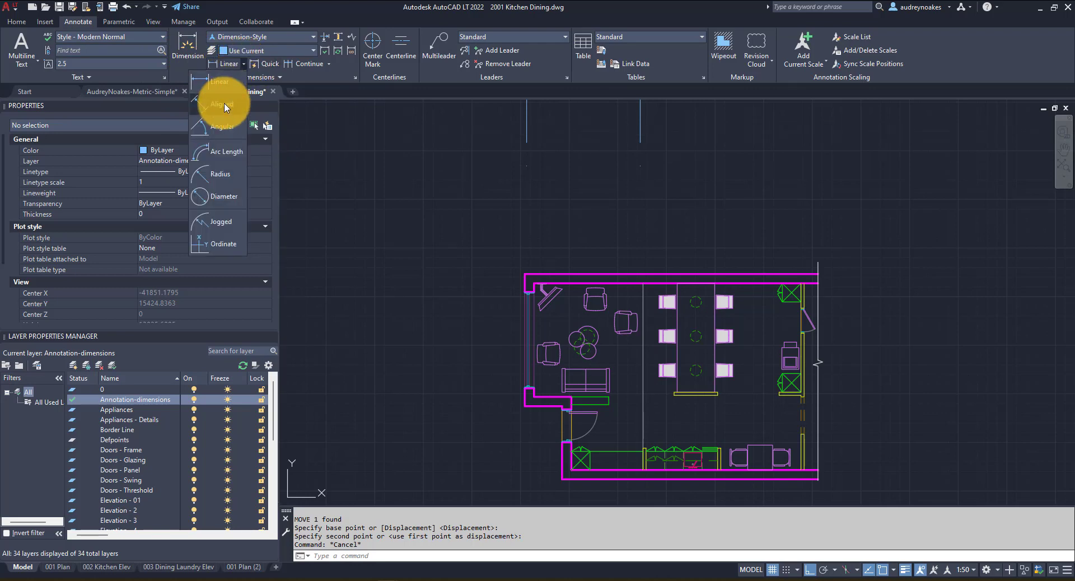
click(329, 64)
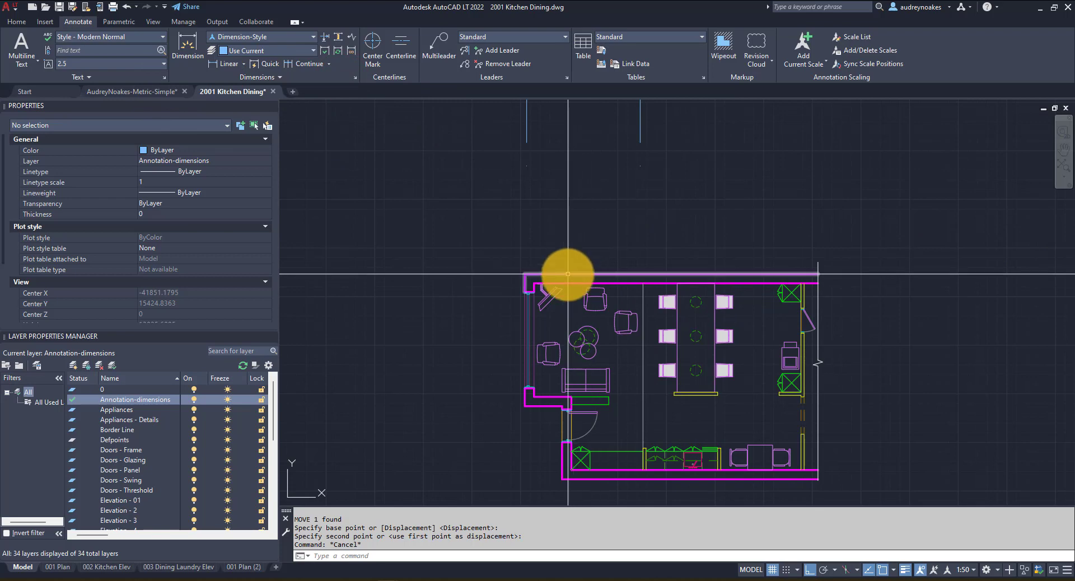
middle_drag(521, 242, 382, 185)
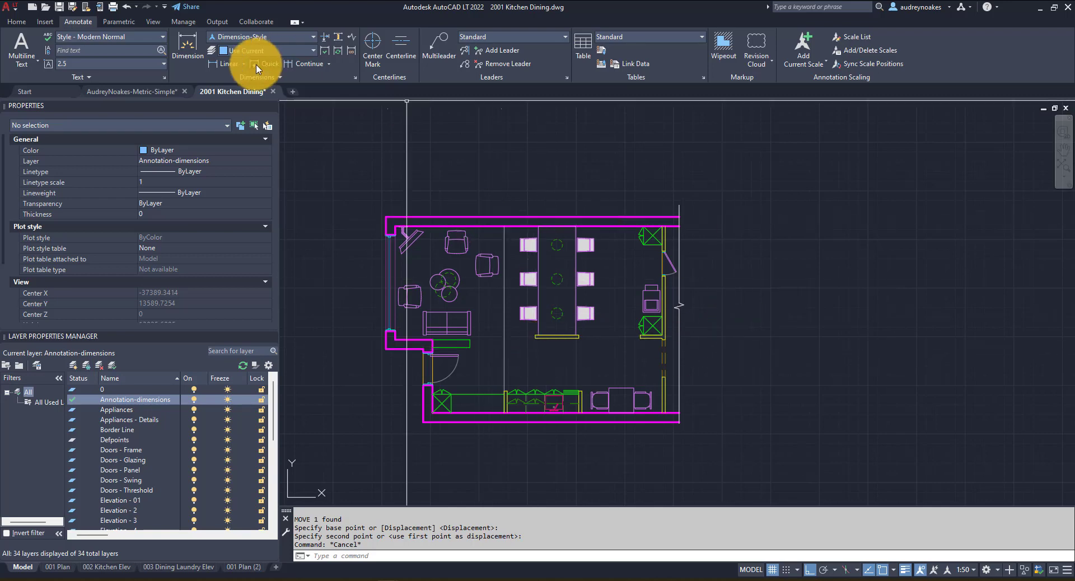
- Place a vertical 3650 linear dimension left of the wall, from the top to lower left corner
click(229, 63)
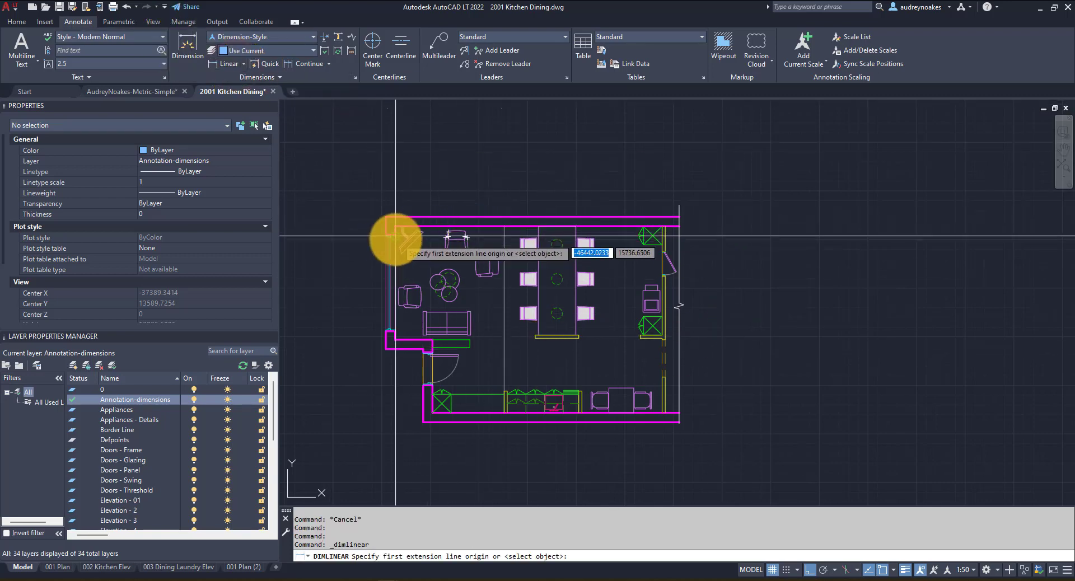
scroll(358, 263, up, 4)
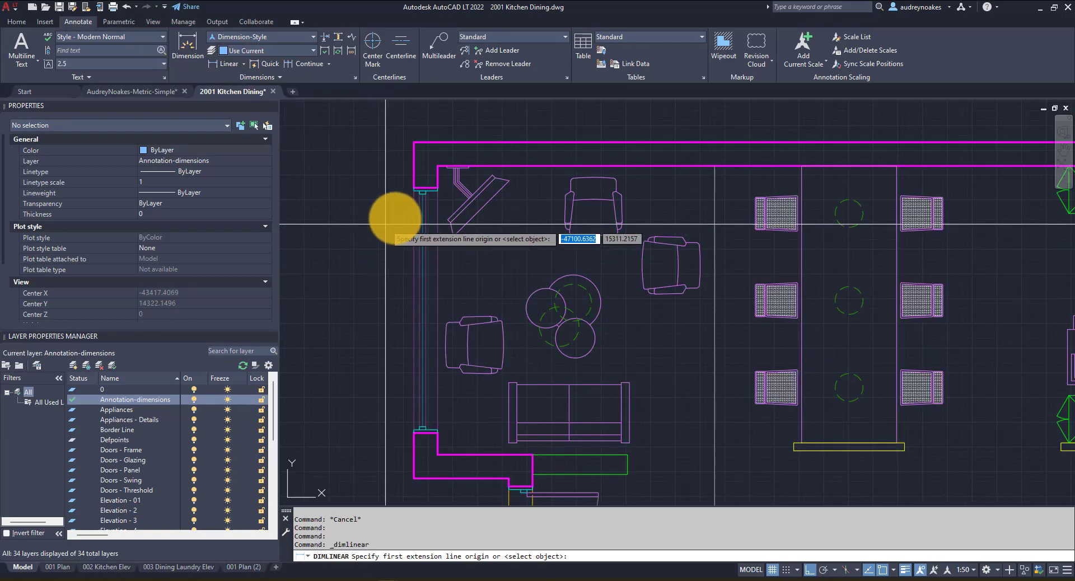
click(438, 163)
click(437, 455)
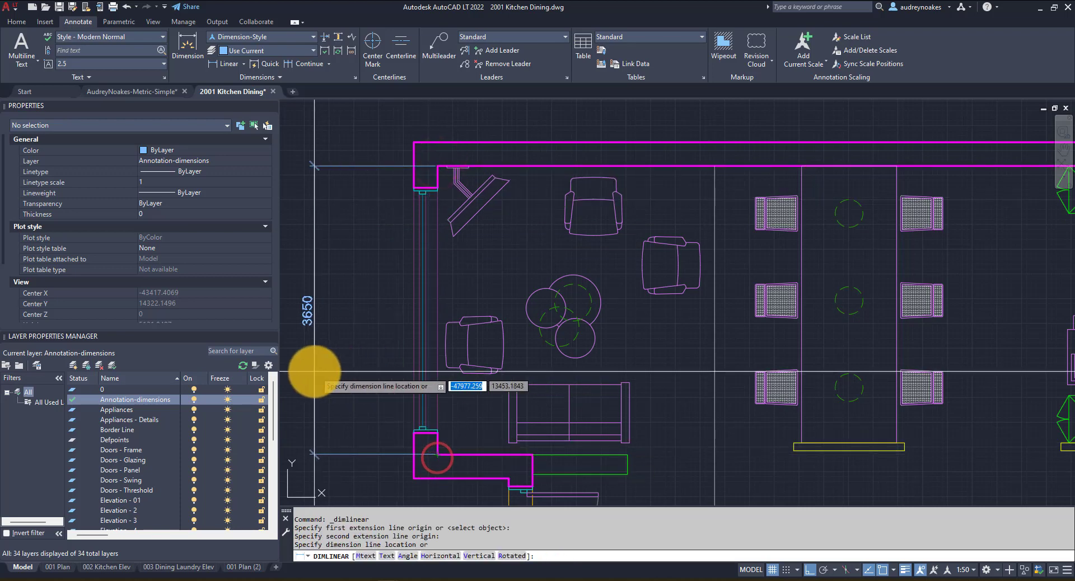
middle_drag(314, 372, 466, 350)
click(433, 354)
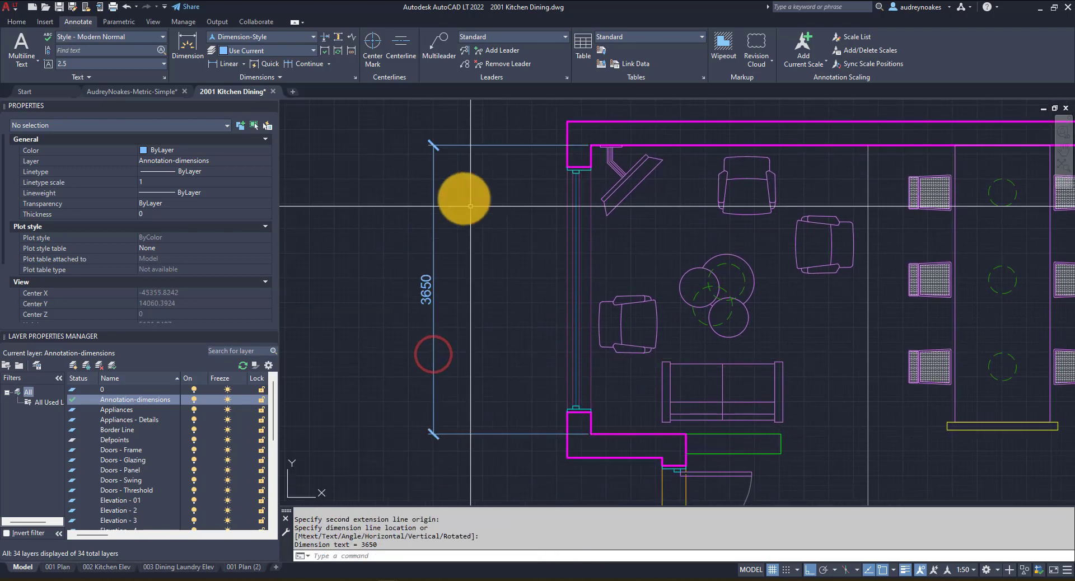
scroll(446, 201, down, 2)
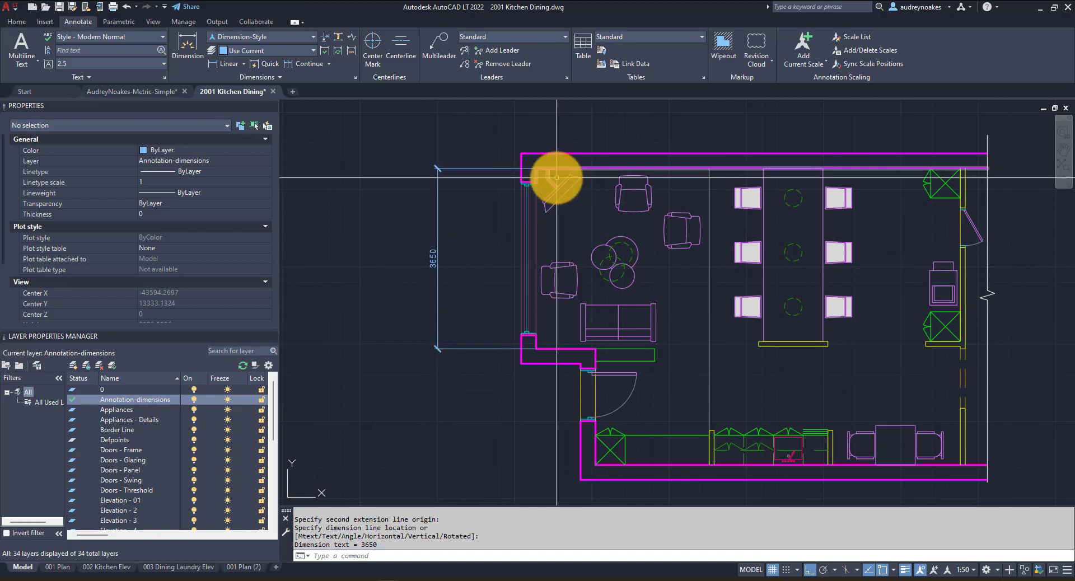
scroll(532, 390, up, 4)
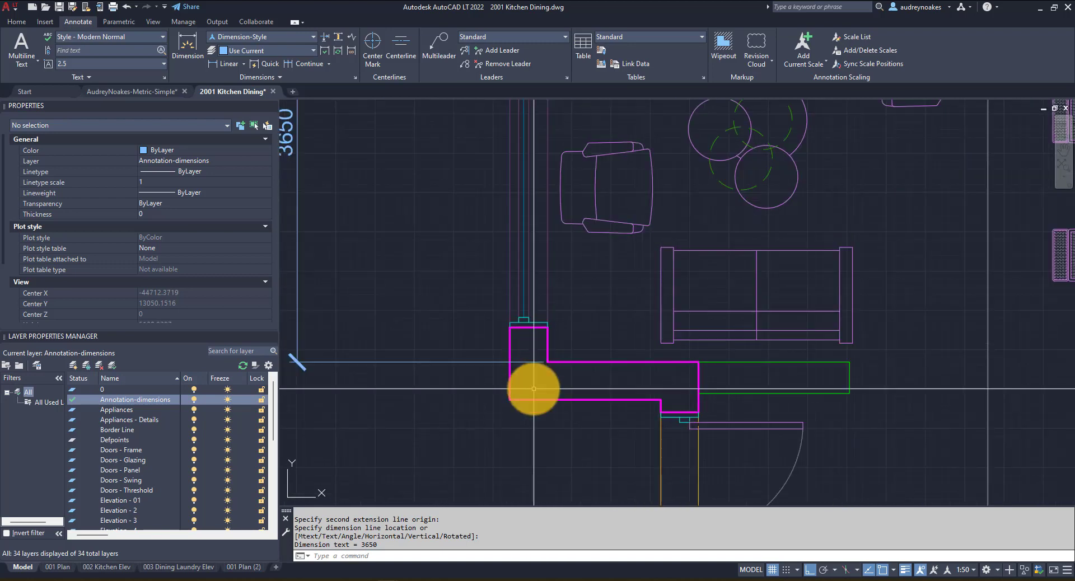
scroll(408, 348, down, 4)
drag(407, 330, 327, 400)
click(327, 400)
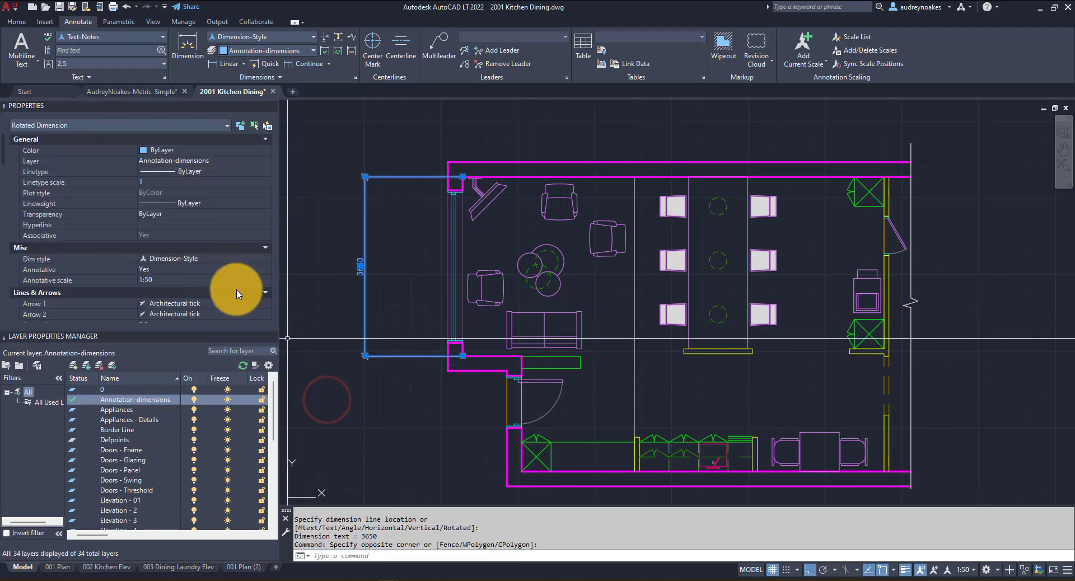
scroll(237, 294, down, 6)
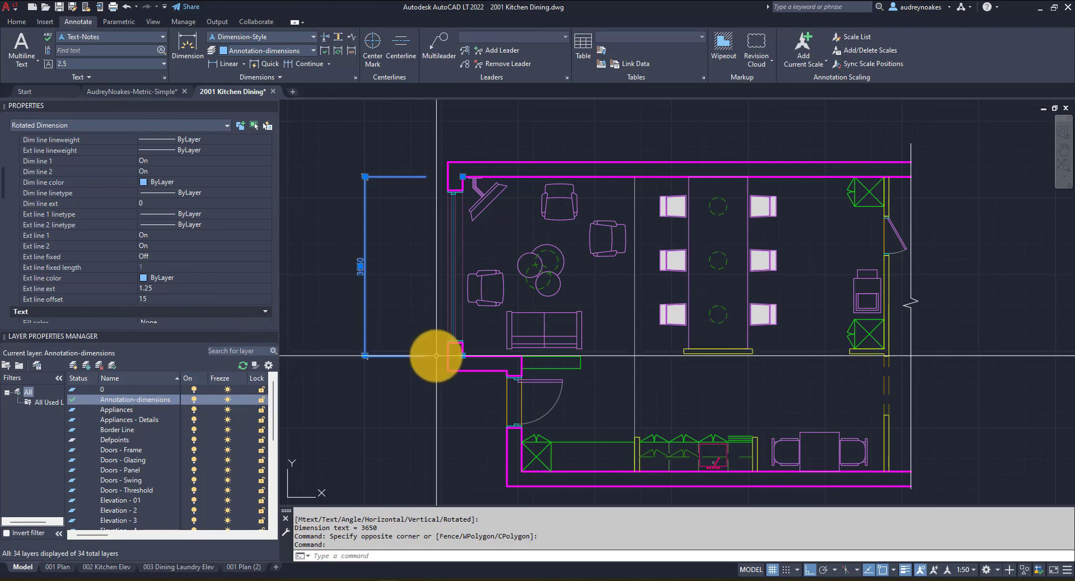
key(Escape)
middle_drag(420, 401, 411, 334)
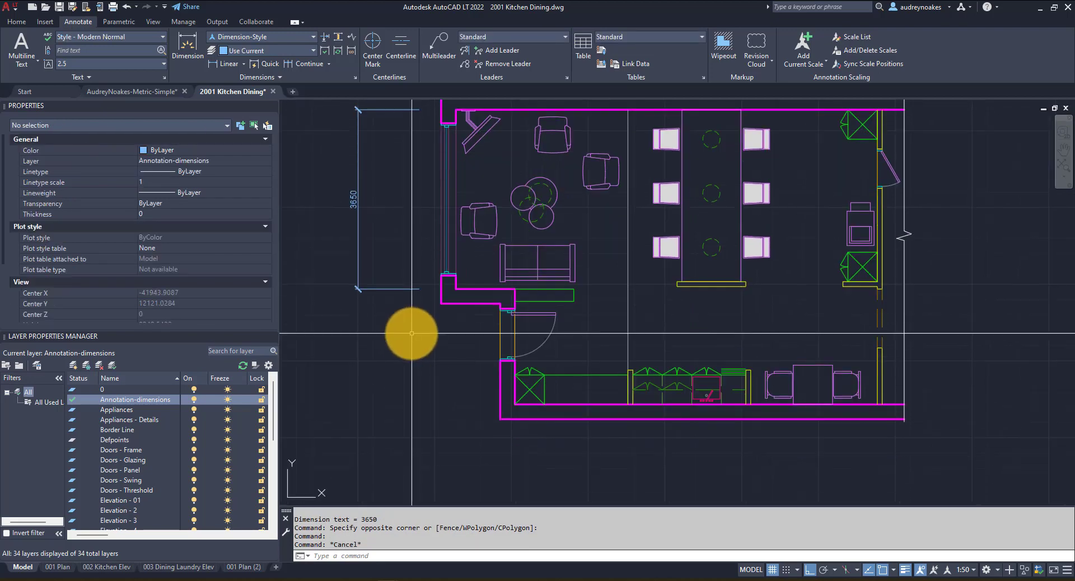
- Continue the left-wall chain with a 2350 dimension down to the bottom wall endpoint
middle_drag(389, 297, 456, 372)
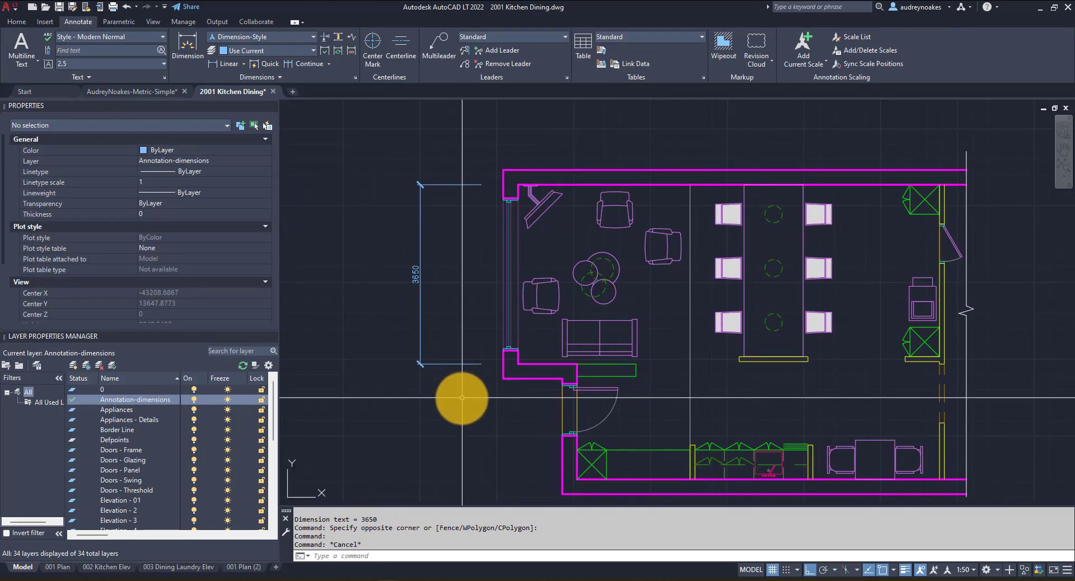
click(471, 328)
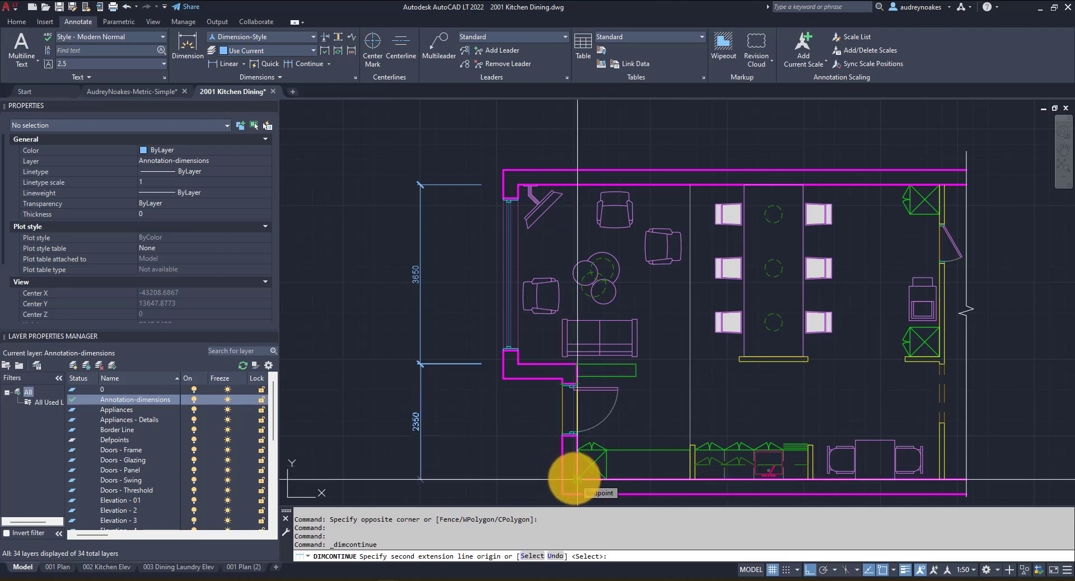
click(577, 480)
key(Return)
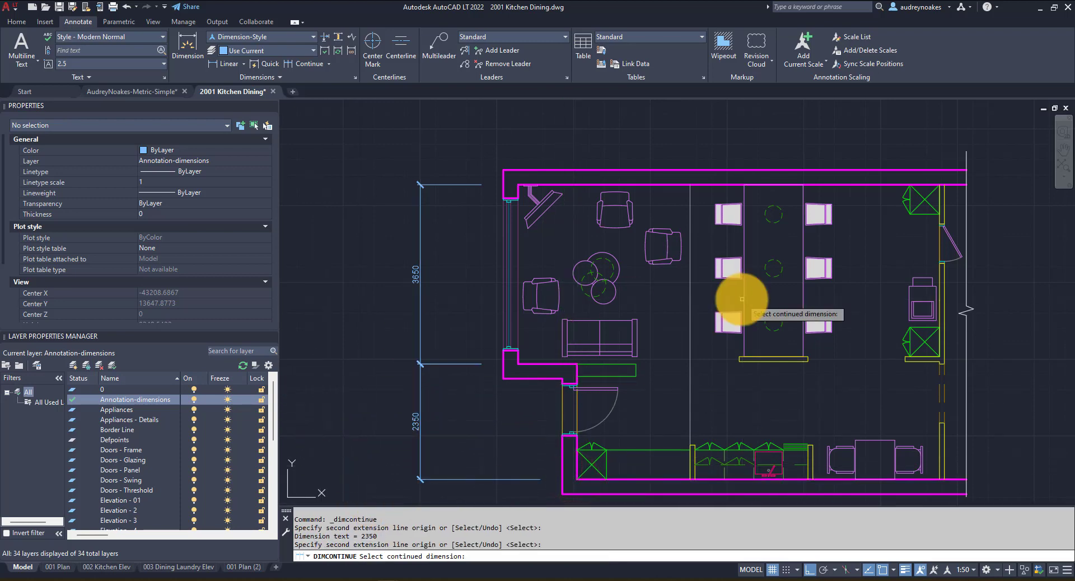
middle_drag(573, 386, 407, 405)
scroll(354, 130, down, 2)
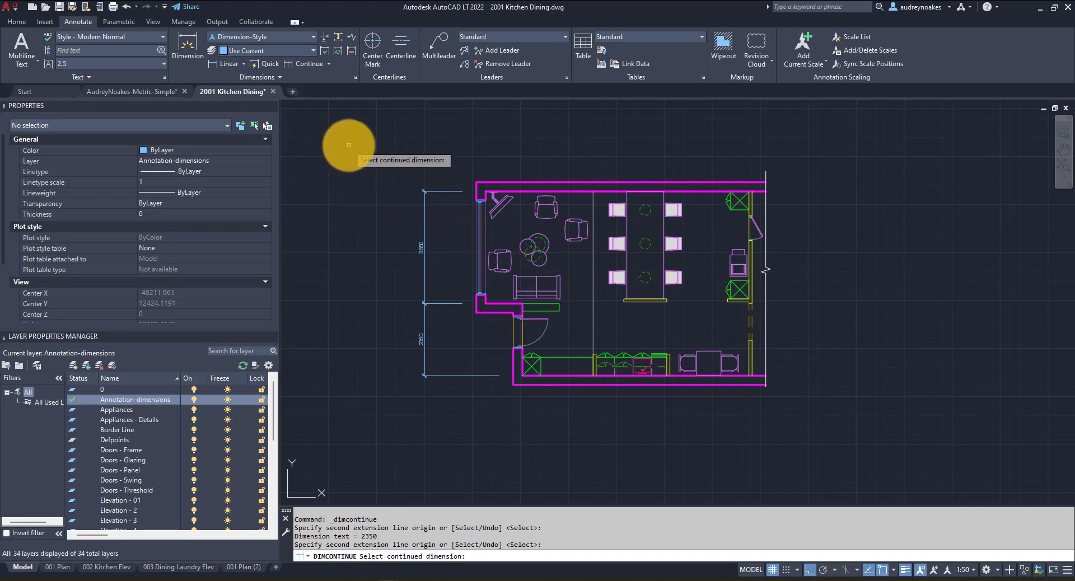
- Add the 8576.77 overall linear dimension across the top of the plan
key(Escape)
click(229, 64)
scroll(504, 187, up, 3)
click(446, 194)
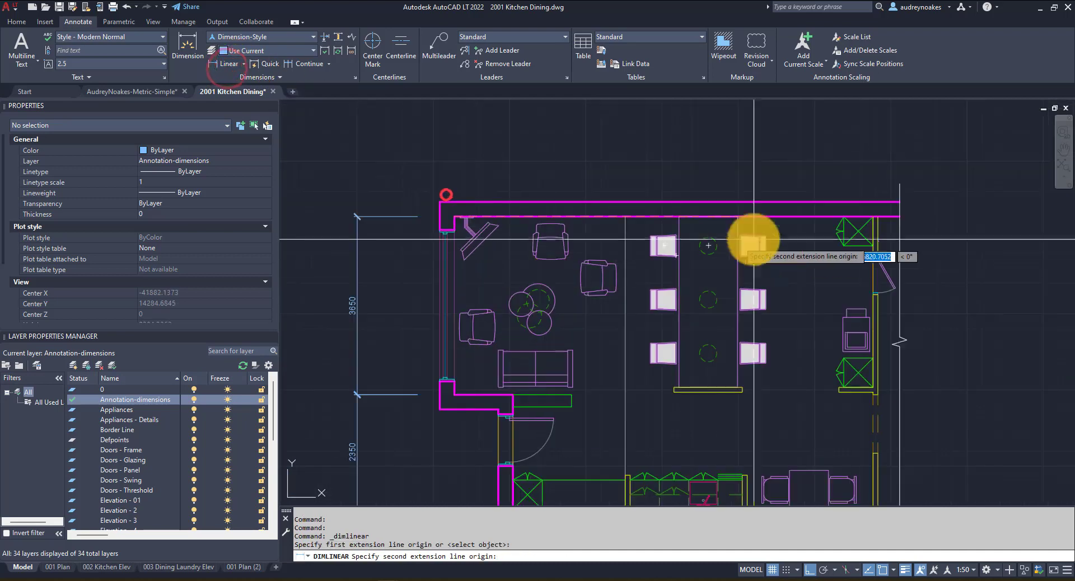
scroll(829, 234, down, 2)
click(869, 211)
click(809, 116)
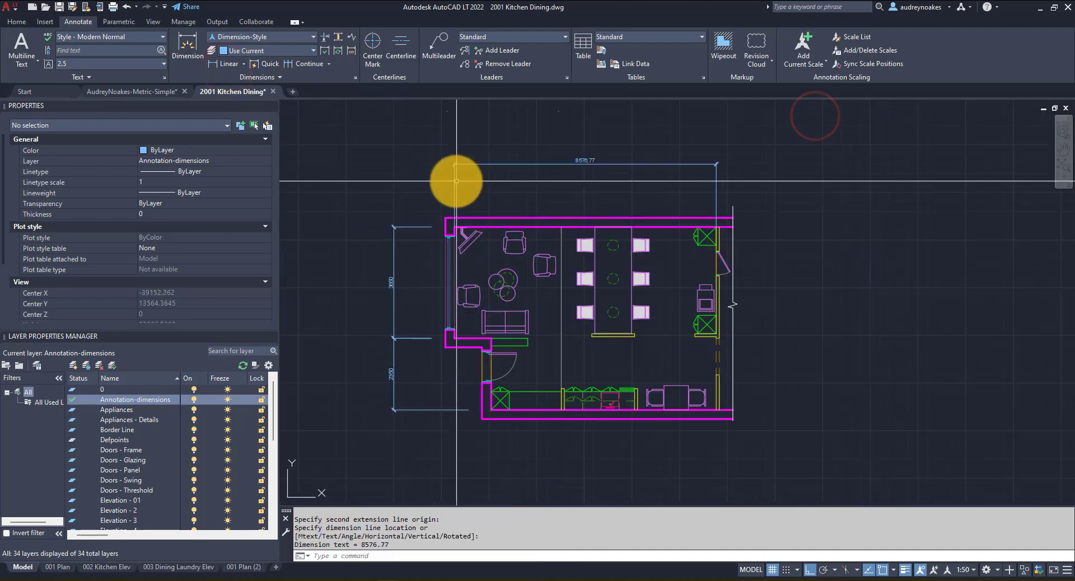
- Dimension the top with a chain of 4500, 1400, 1976.77 and 700
key(Return)
scroll(462, 183, up, 2)
click(450, 252)
click(669, 422)
click(680, 175)
click(309, 63)
click(738, 425)
scroll(737, 425, up, 5)
click(832, 424)
click(965, 423)
scroll(965, 424, down, 3)
key(Return)
key(Escape)
- Delete the stray object at the right side of the plan
click(1032, 257)
click(1006, 275)
key(Delete)
- Add the 6000 overall vertical dimension along the left wall
middle_drag(996, 305, 604, 269)
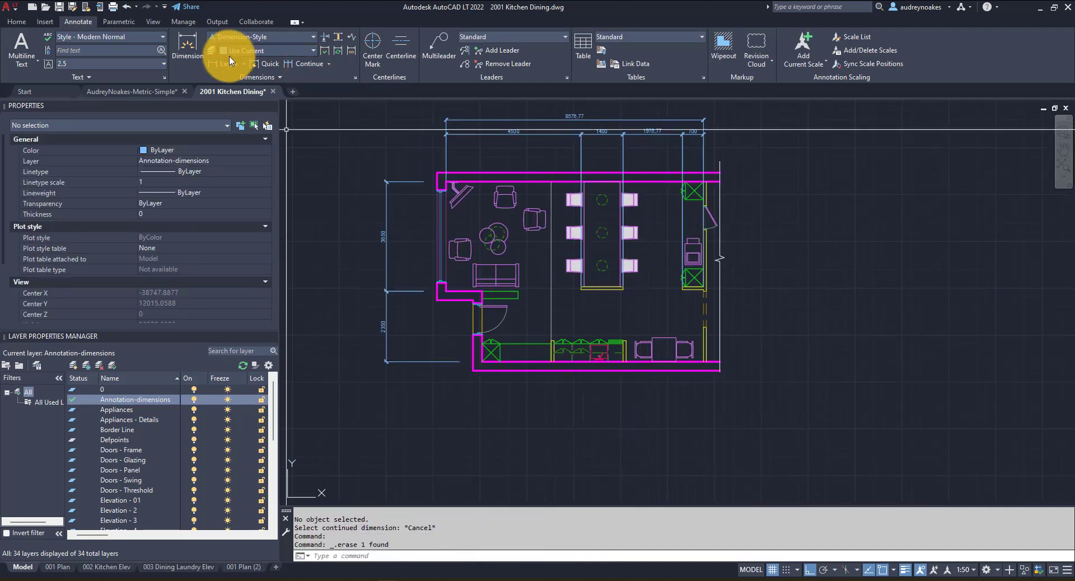
click(237, 71)
scroll(413, 149, up, 5)
click(412, 147)
scroll(456, 444, down, 5)
scroll(455, 444, up, 2)
click(472, 459)
click(378, 424)
key(Escape)
- Add a 250 linear dimension beside the left wall
key(Return)
scroll(581, 232, down, 3)
scroll(487, 309, up, 5)
click(487, 309)
scroll(487, 314, down, 3)
click(427, 305)
click(420, 367)
- Add a 295 dimension on the left and continue it with a 3080 segment
key(Return)
click(487, 149)
click(488, 166)
click(416, 329)
click(305, 63)
click(472, 314)
key(Return)
scroll(444, 355, up, 6)
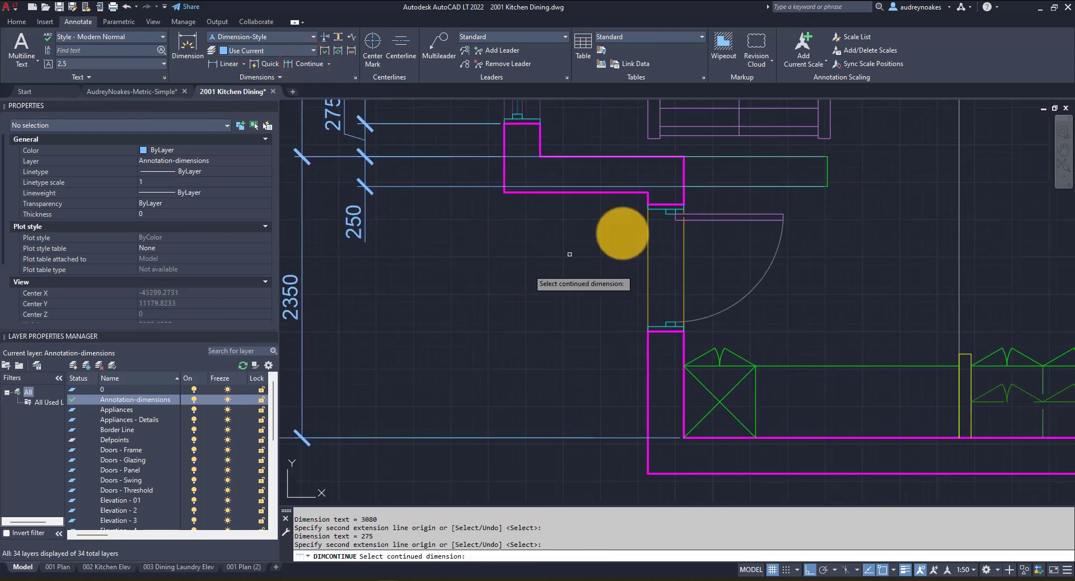
key(Escape)
- Continue from the 250 dimension with 1061.5 and 888.5 segments
click(420, 192)
click(384, 187)
click(305, 64)
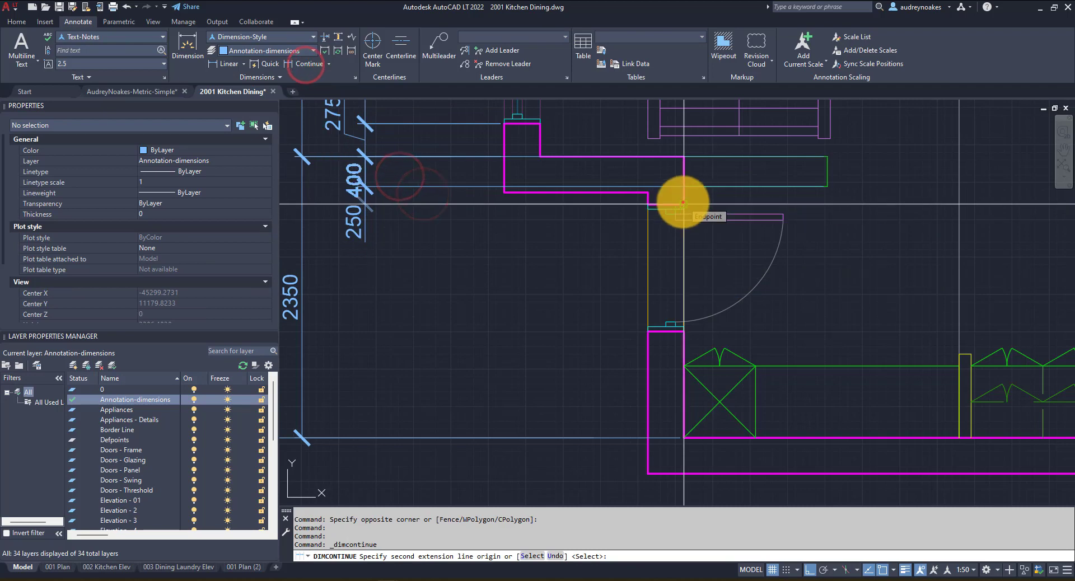
click(683, 201)
click(683, 438)
key(Return)
scroll(496, 456, down, 6)
scroll(442, 424, up, 3)
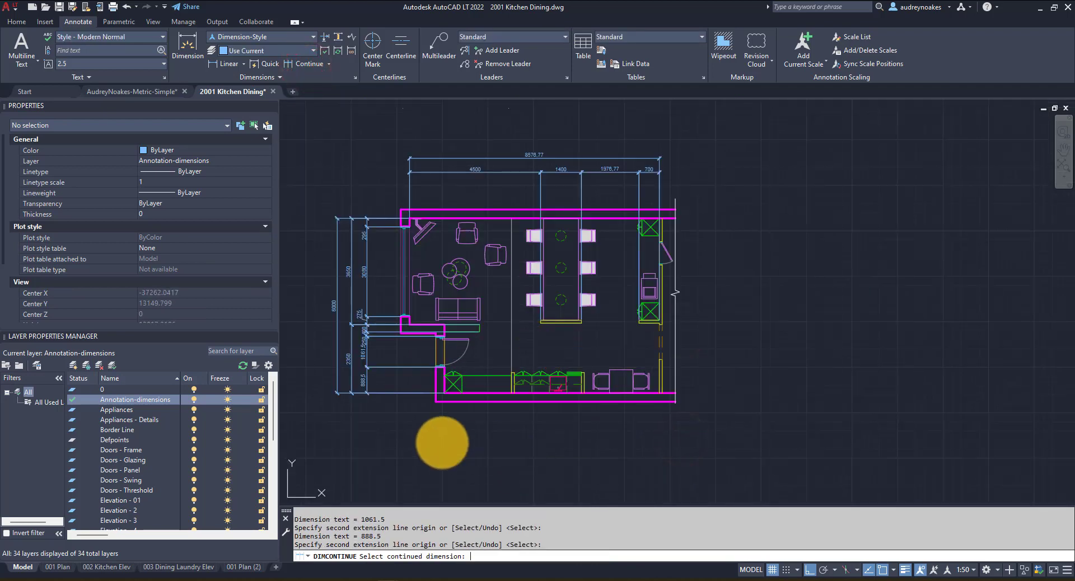
- Add the 7376.77 overall dimension along the bottom wall, below the plan
click(229, 63)
scroll(439, 466, up, 3)
click(455, 379)
scroll(455, 379, down, 3)
click(655, 383)
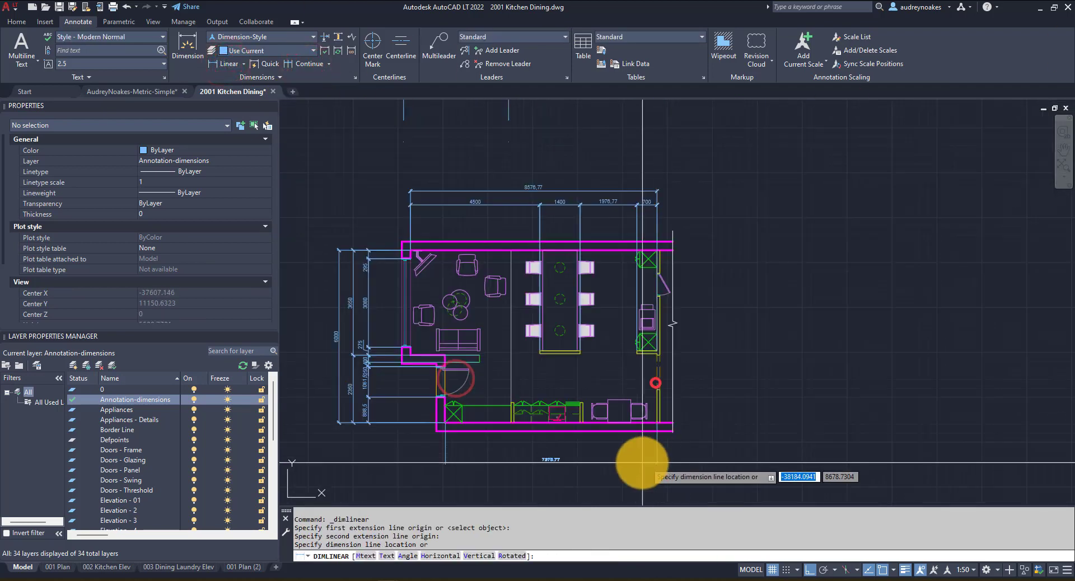
click(633, 466)
- Add a 2300 linear dimension along the kitchen wall below the plan
click(249, 68)
scroll(446, 439, up, 4)
click(443, 427)
scroll(448, 429, up, 2)
click(613, 399)
scroll(594, 381, up, 2)
click(581, 357)
- Continue the chain with 2400 and 2300 dimensions, then delete those unwanted ones
click(306, 63)
click(857, 225)
click(585, 223)
key(Escape)
click(892, 319)
click(808, 354)
key(Delete)
- Continue the bottom chain from the 2300 with 100 and 2576.77 dimensions
click(311, 64)
click(577, 235)
click(589, 223)
scroll(672, 336, down, 1)
scroll(784, 247, up, 1)
click(889, 222)
key(Return)
key(Escape)
scroll(763, 192, down, 5)
scroll(758, 269, up, 2)
- Dimension 3500 along the right wall, placing the line further right of the plan
click(219, 63)
scroll(659, 186, up, 5)
click(615, 168)
scroll(600, 450, up, 3)
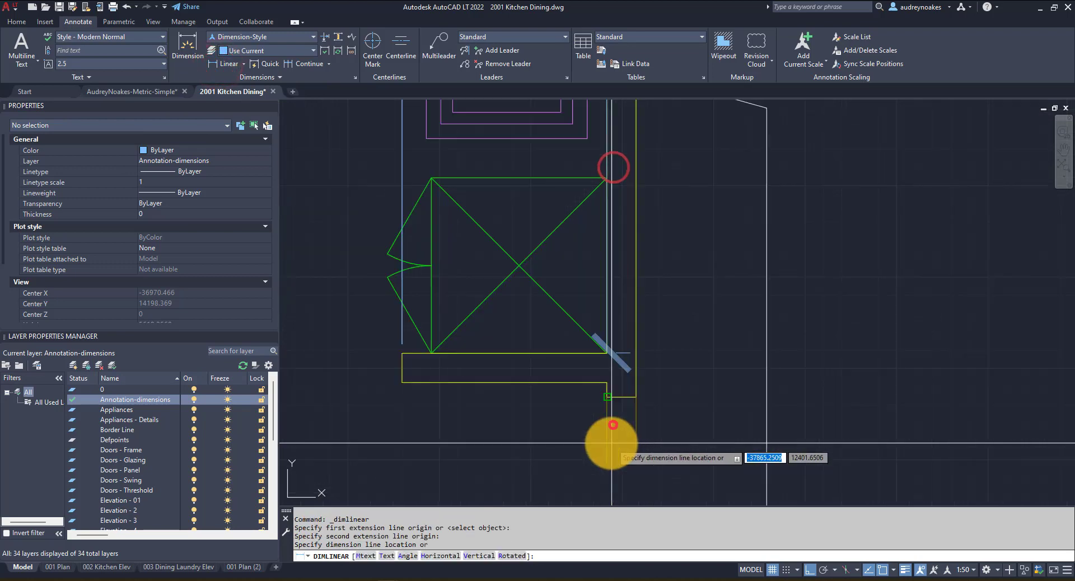
click(612, 428)
scroll(653, 297, down, 3)
click(639, 209)
click(710, 249)
key(Return)
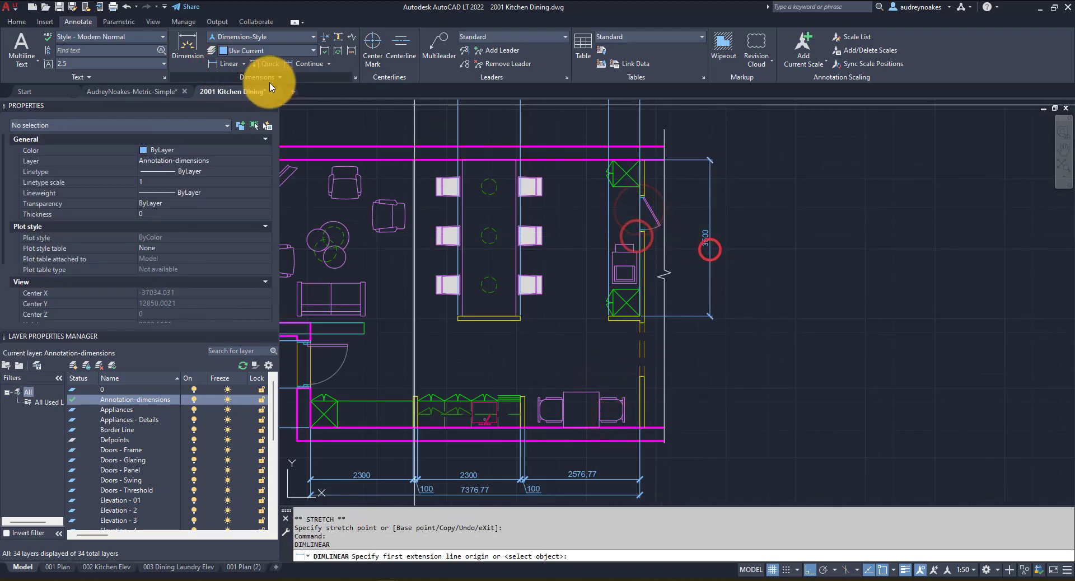
- Continue the right-wall chain down with the 1200 and 1150 dimensions
click(306, 63)
scroll(683, 330, up, 3)
click(737, 379)
scroll(684, 288, up, 2)
click(718, 395)
scroll(728, 431, down, 3)
scroll(433, 344, down, 3)
key(Return)
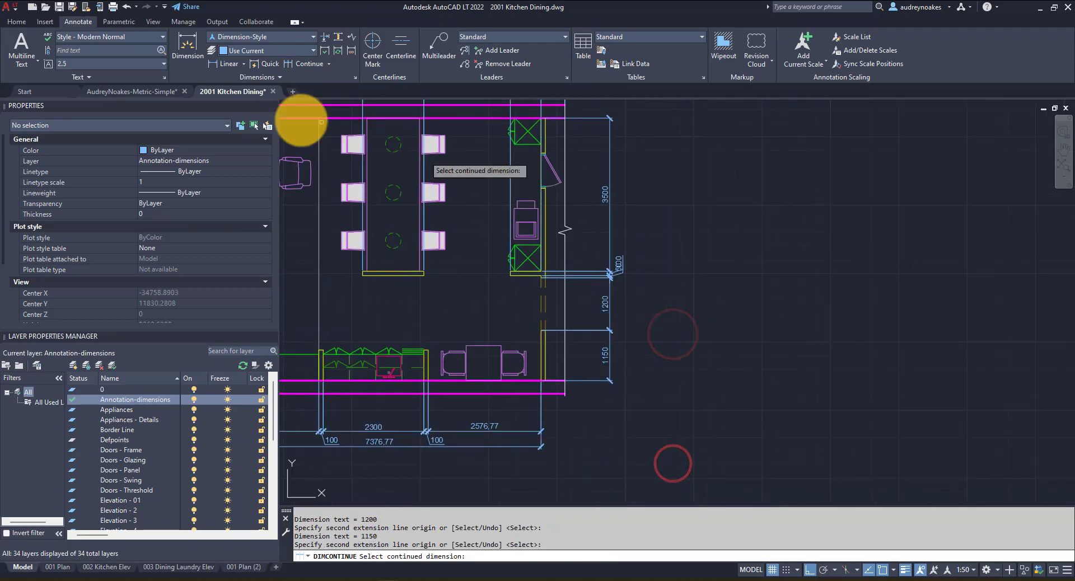
- Add the overall 6000 depth dimension beside the right-wall chain
click(213, 63)
click(536, 380)
click(537, 115)
click(639, 185)
key(Return)
scroll(638, 380, down, 4)
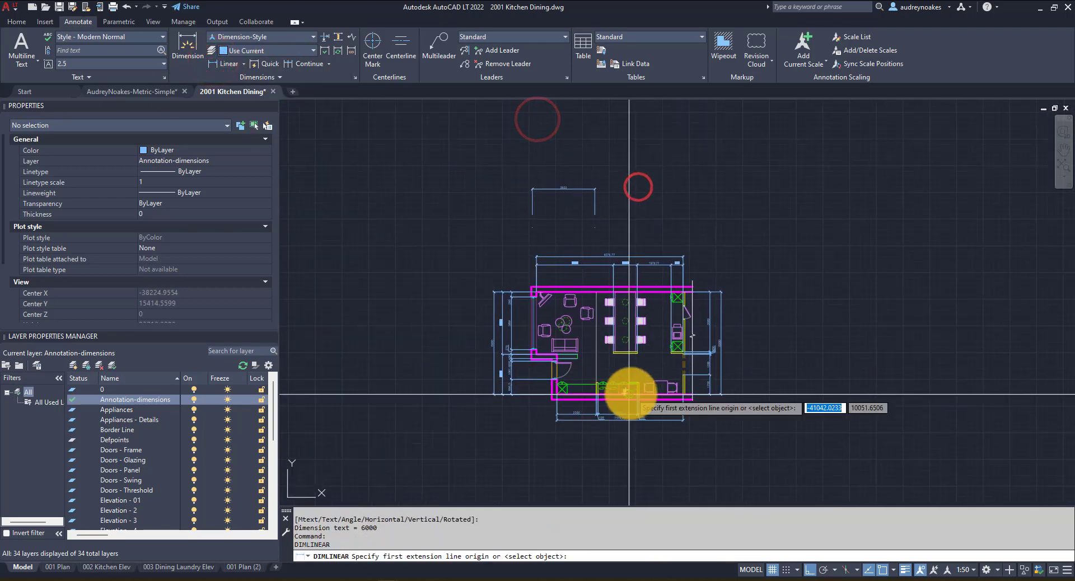
key(Escape)
- Select the bottom overall dimension, grab its right-end grip, then cancel the stretch
scroll(496, 399, up, 4)
click(582, 290)
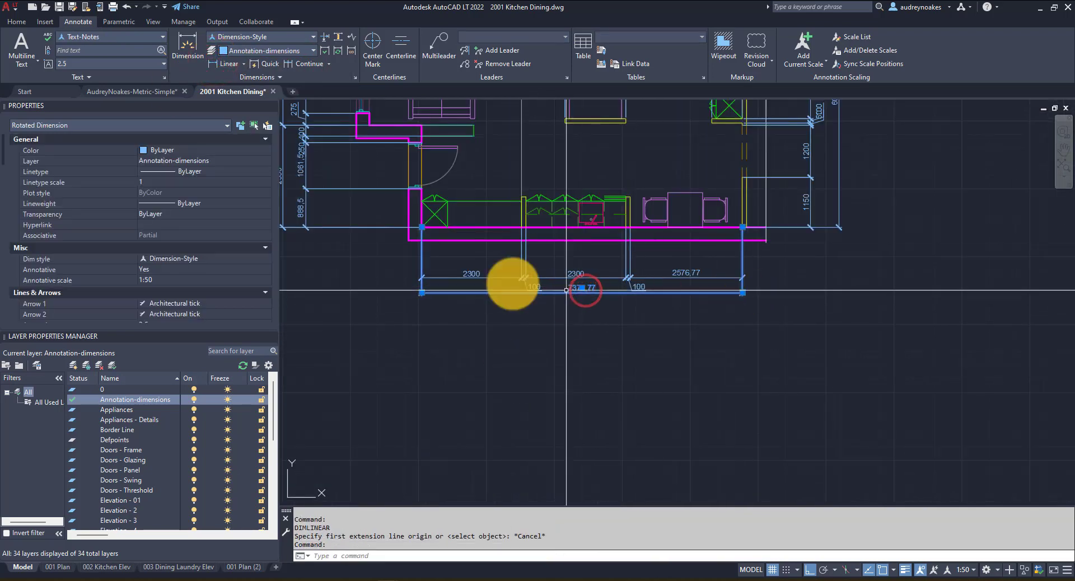
click(742, 291)
scroll(742, 291, up, 2)
scroll(619, 364, down, 6)
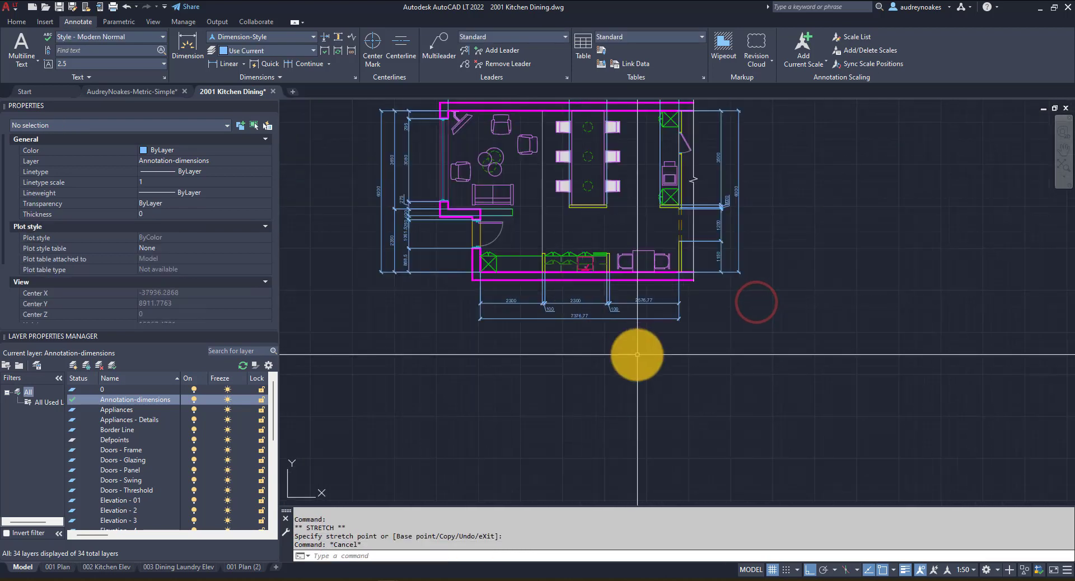
key(Escape)
middle_drag(694, 235, 694, 269)
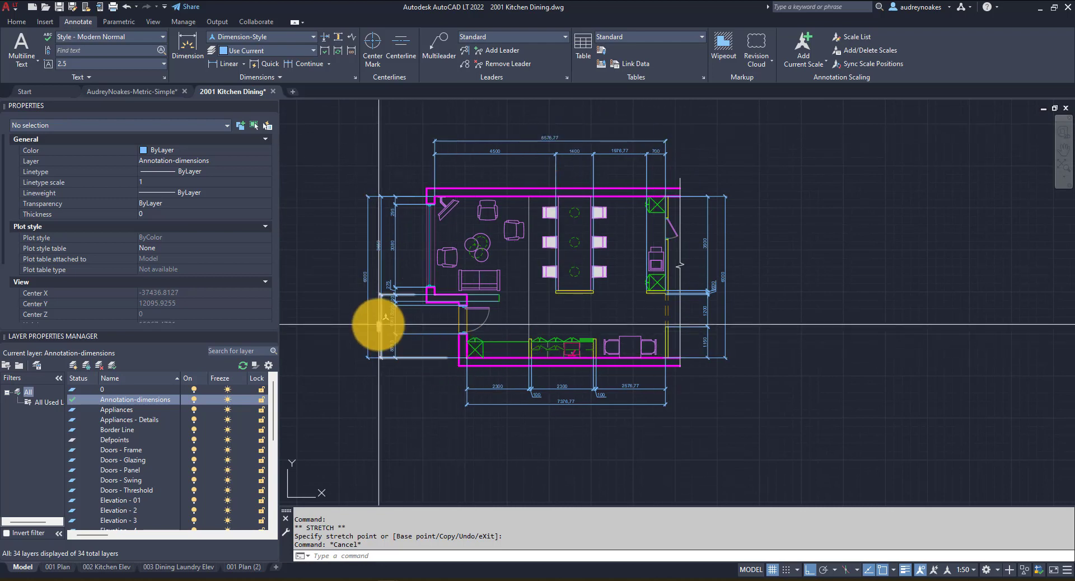
scroll(384, 330, up, 3)
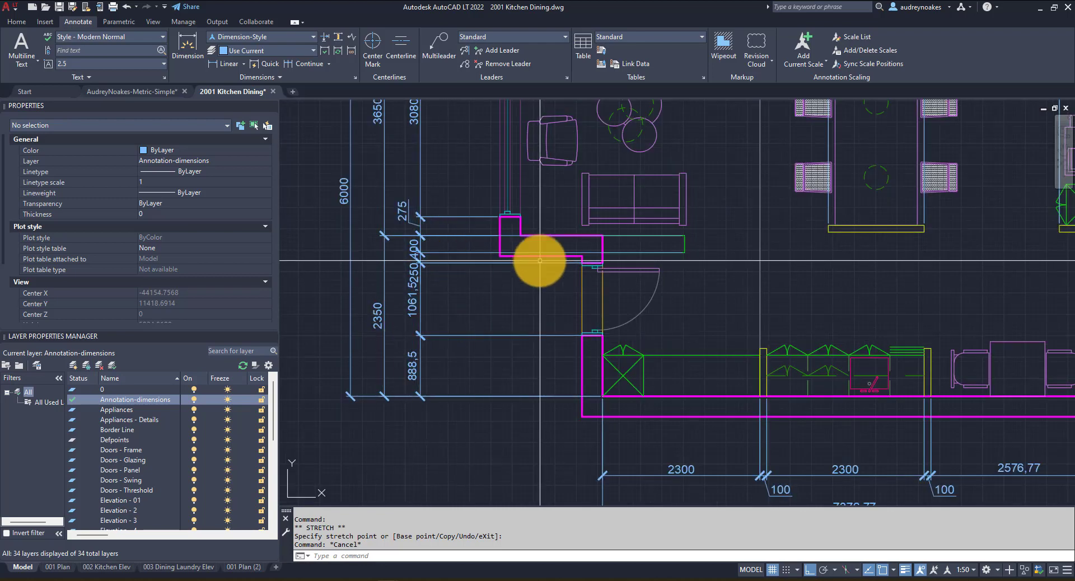
scroll(480, 329, down, 3)
scroll(503, 168, up, 3)
scroll(504, 168, down, 2)
middle_drag(504, 167, 403, 428)
scroll(404, 428, down, 2)
scroll(459, 347, up, 2)
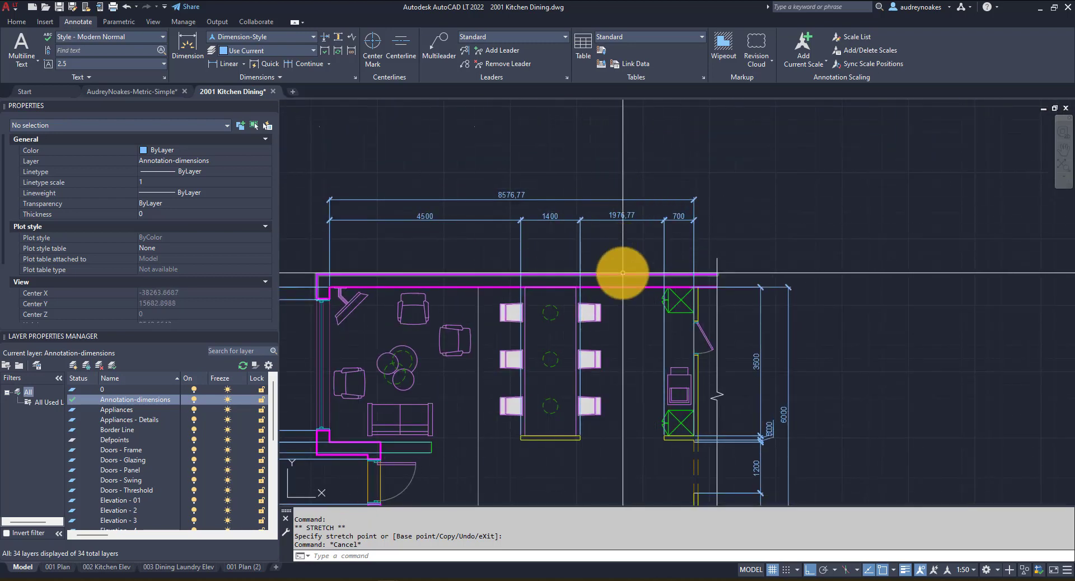
scroll(621, 268, down, 3)
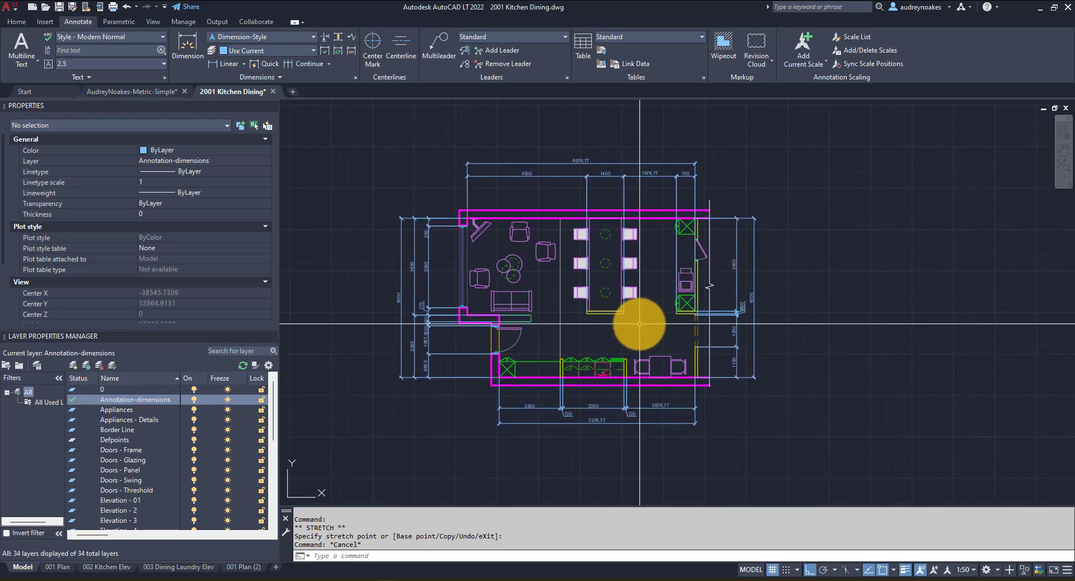
middle_drag(640, 324, 619, 342)
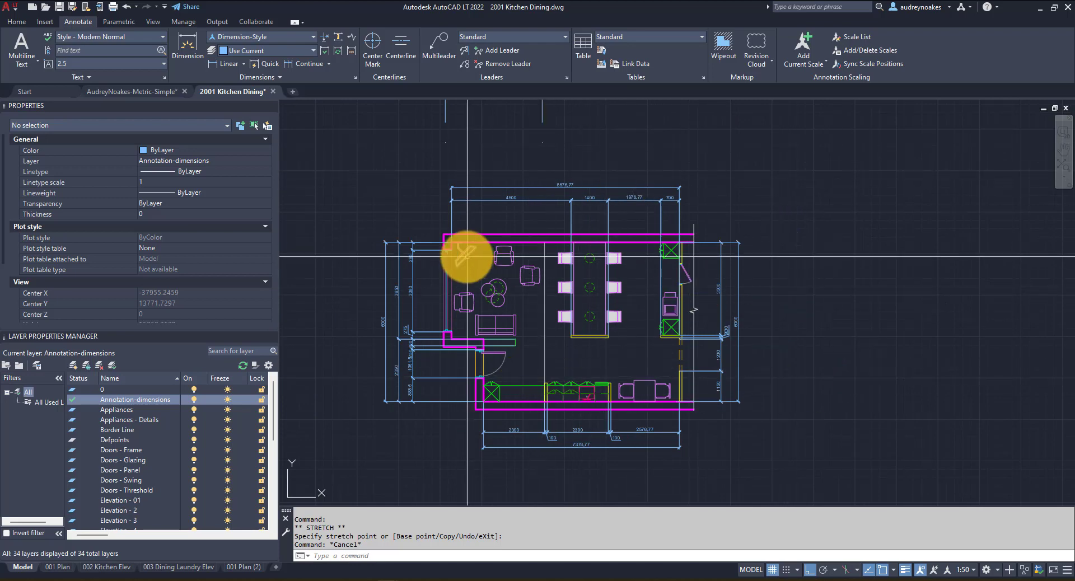
scroll(800, 286, down, 2)
scroll(800, 286, up, 2)
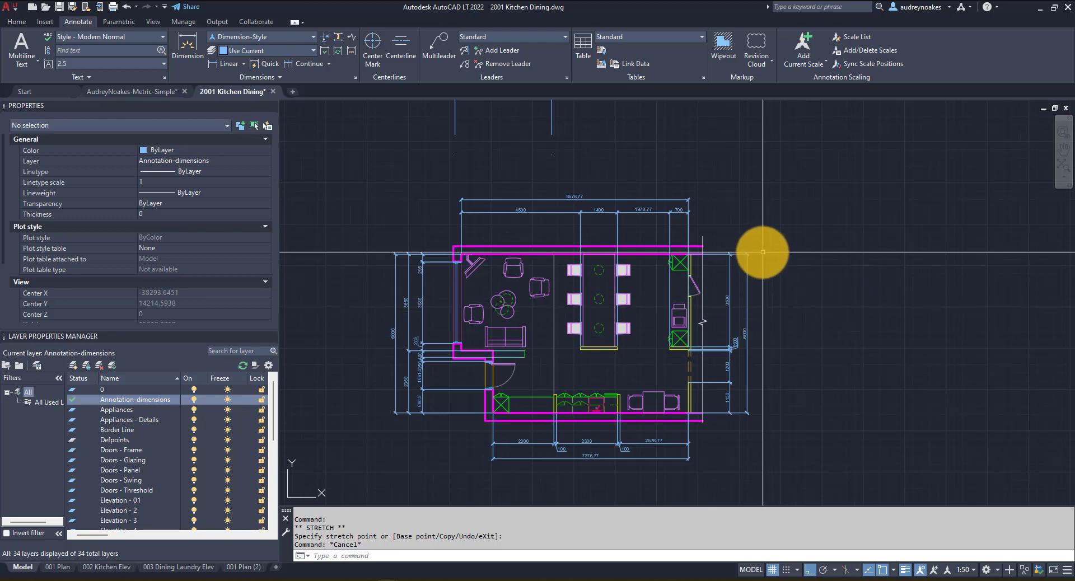
- Crossing-select the six right-side dimensions and scroll Properties to the Ext line rows
click(773, 223)
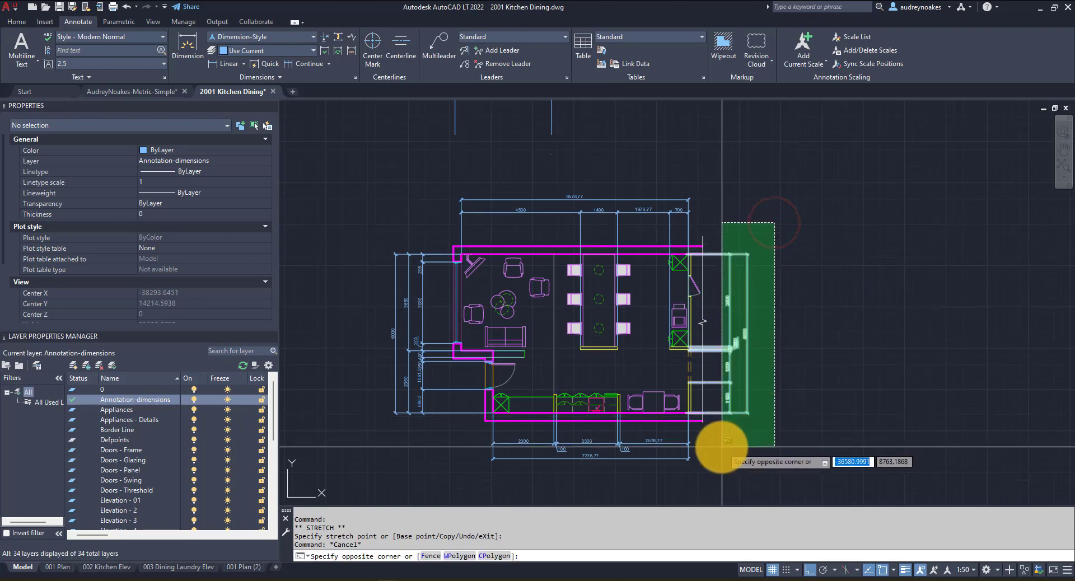
click(755, 181)
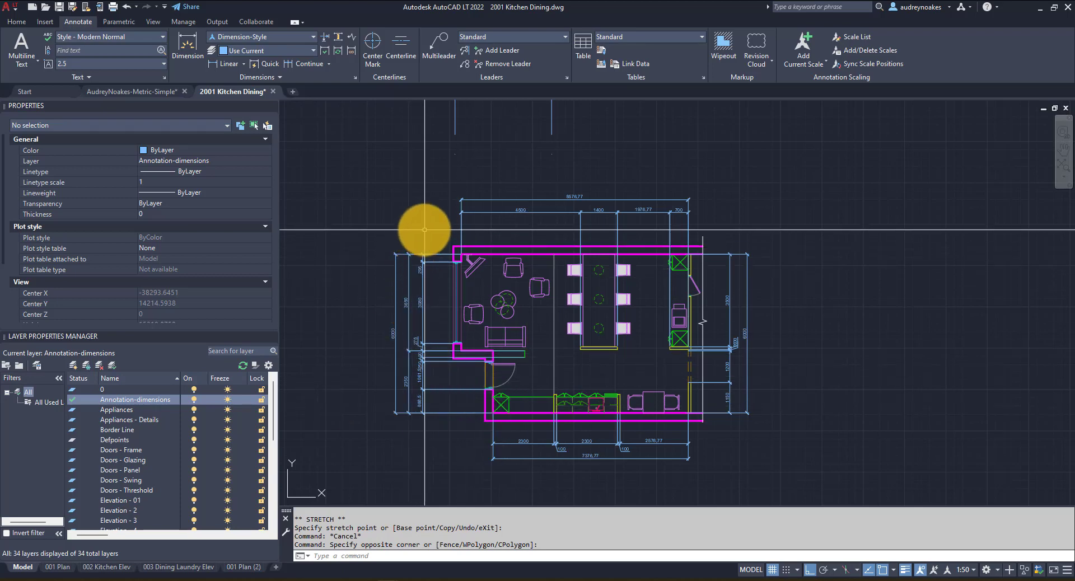
click(787, 225)
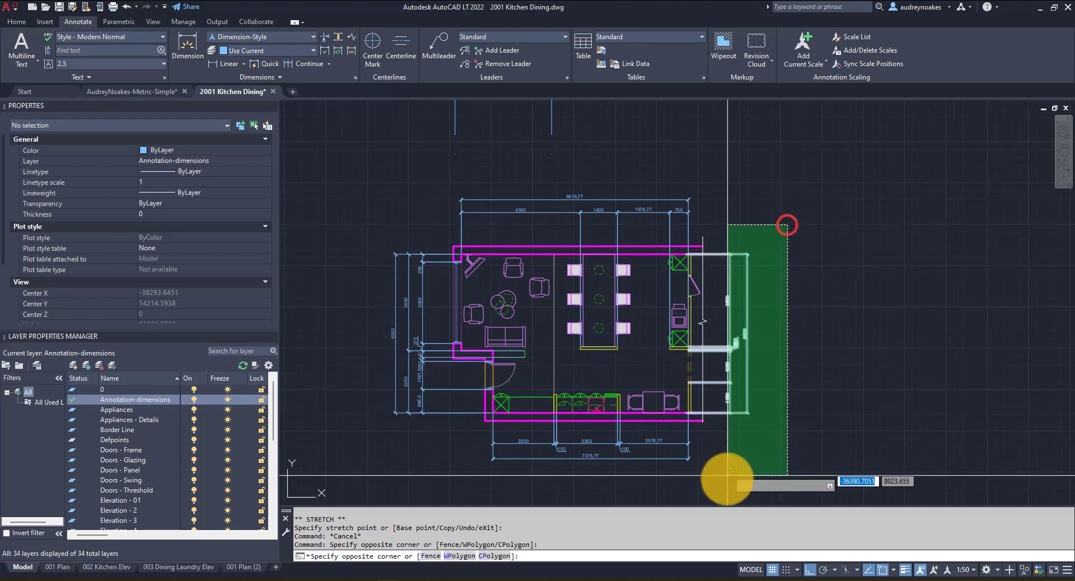
click(718, 446)
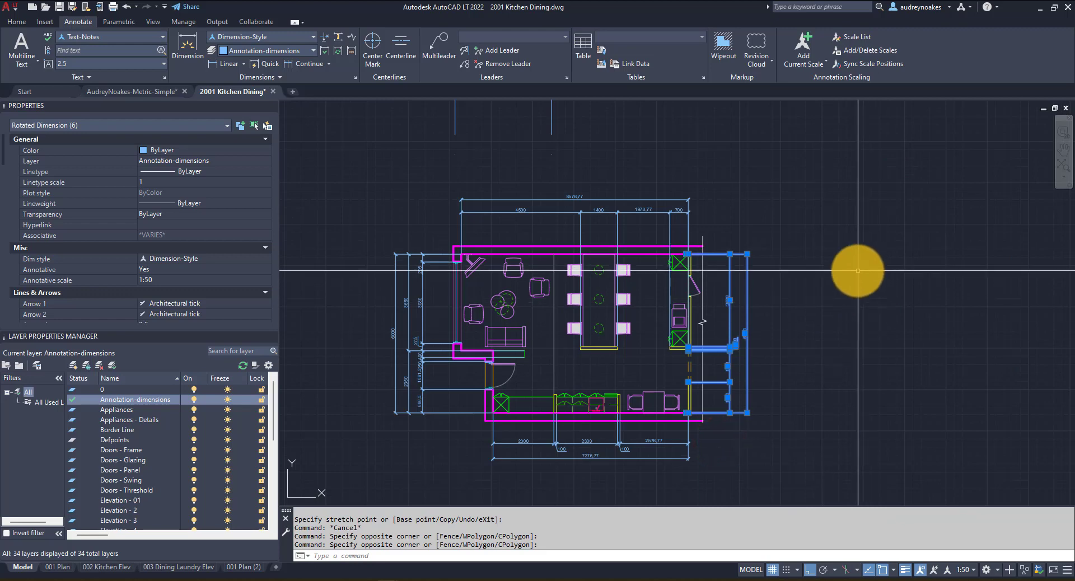
scroll(179, 274, down, 5)
scroll(172, 296, down, 4)
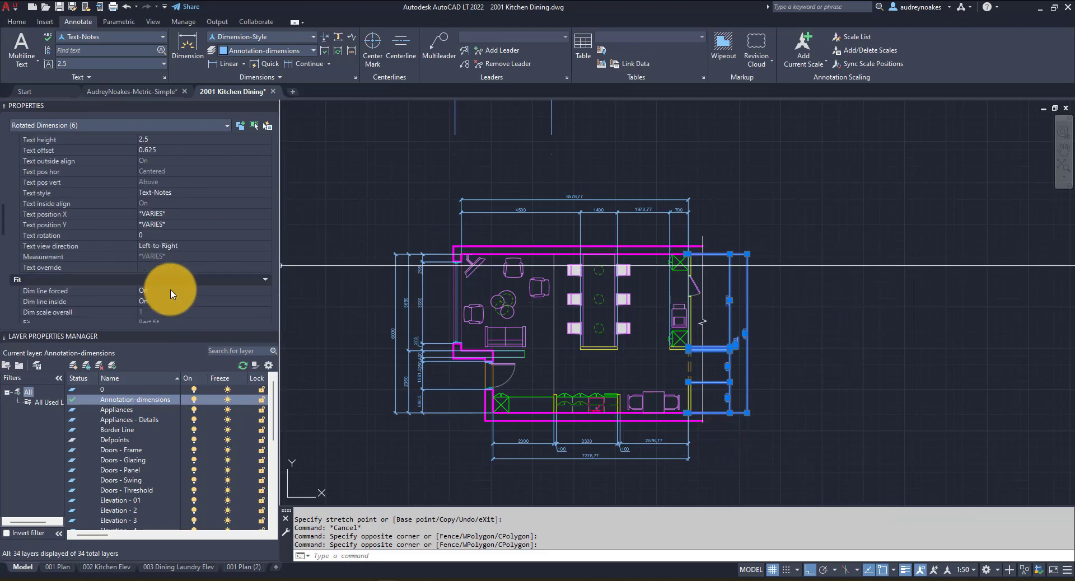
scroll(157, 268, up, 4)
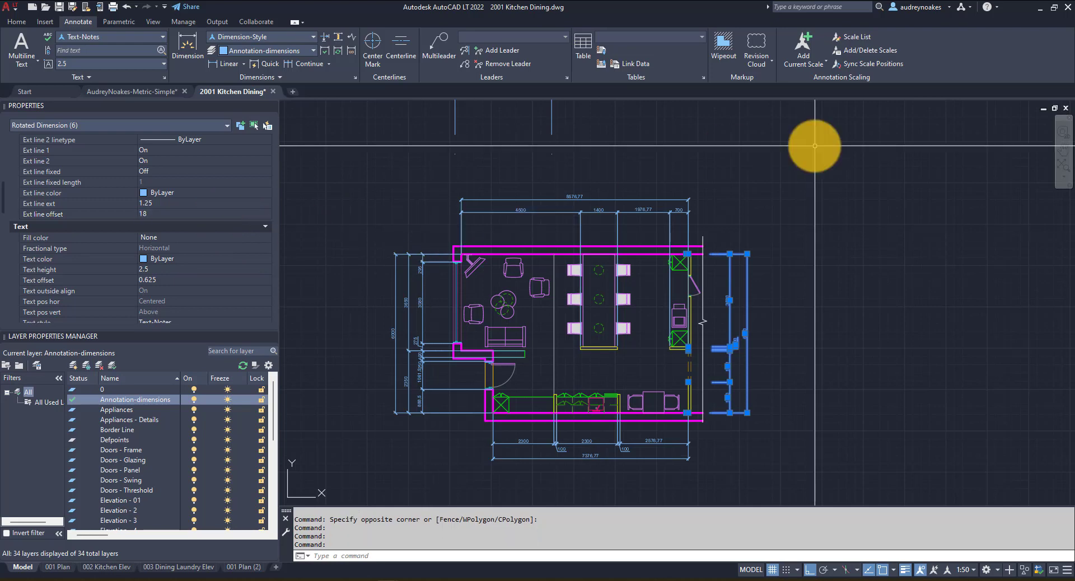
- Move the 100 dimension text clear of the 50, then grab the 50's text to reposition it
key(Escape)
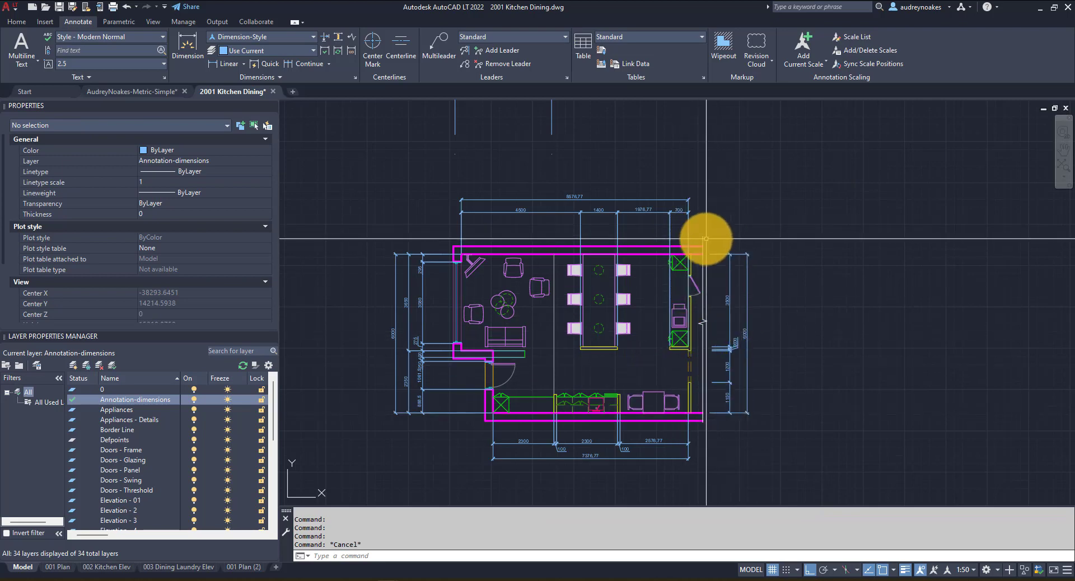
scroll(728, 347, up, 5)
scroll(765, 248, up, 3)
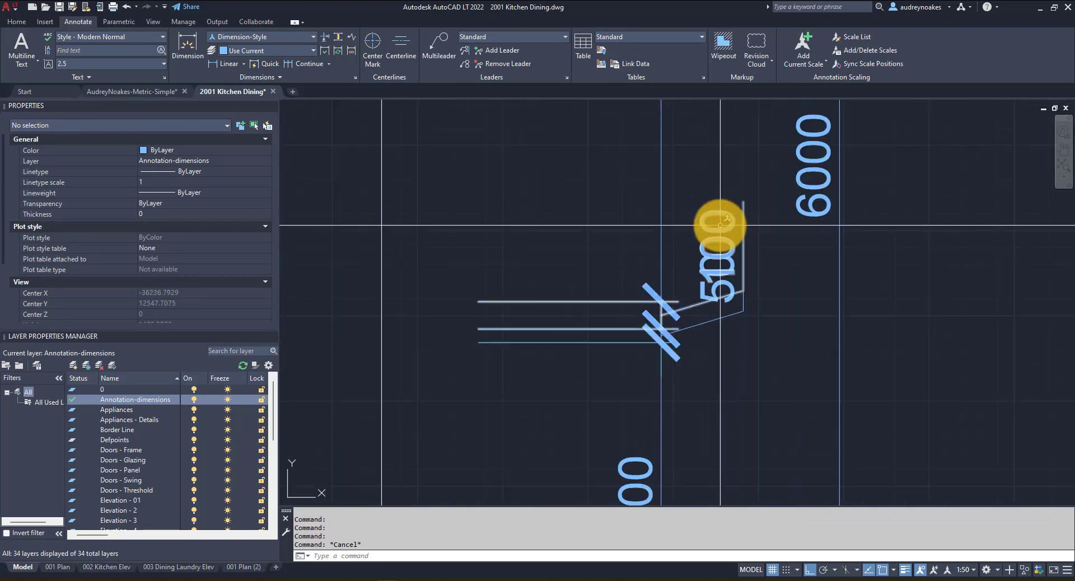
click(696, 321)
click(699, 342)
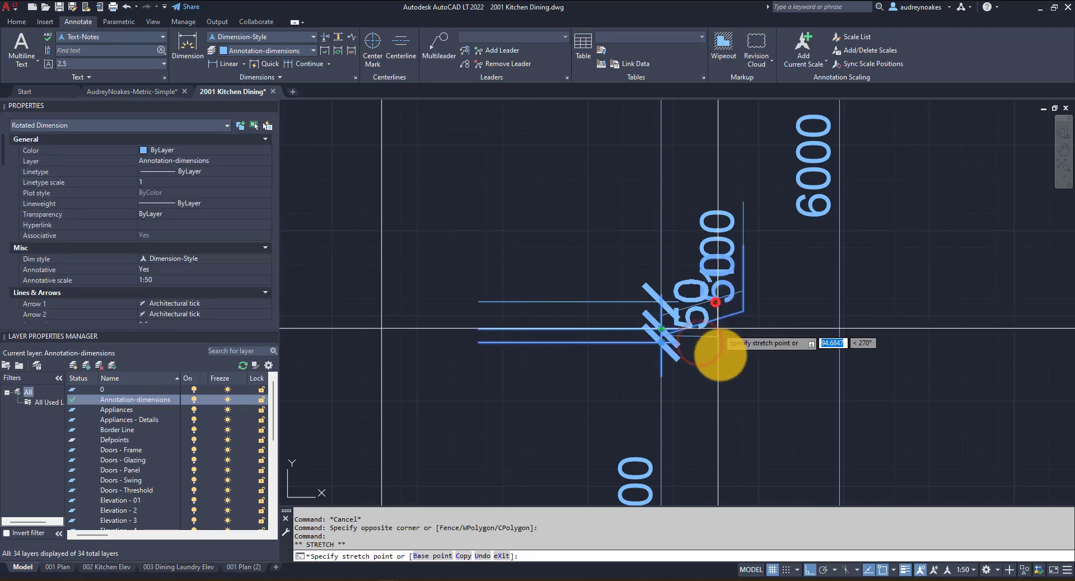
click(724, 396)
scroll(764, 269, down, 3)
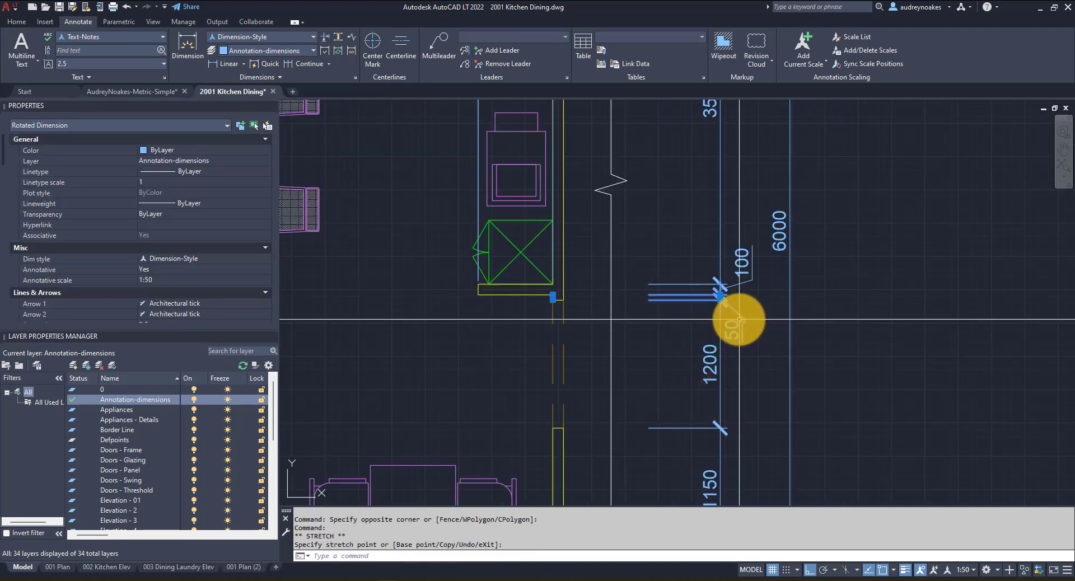
click(738, 319)
click(720, 297)
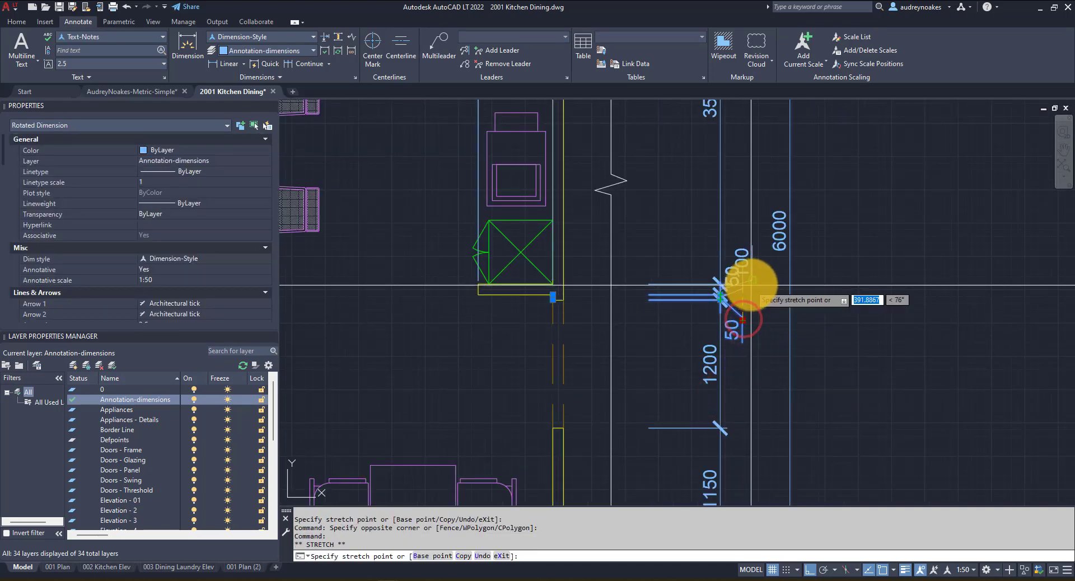
key(Escape)
scroll(751, 232, down, 4)
scroll(710, 347, down, 1)
scroll(734, 305, up, 1)
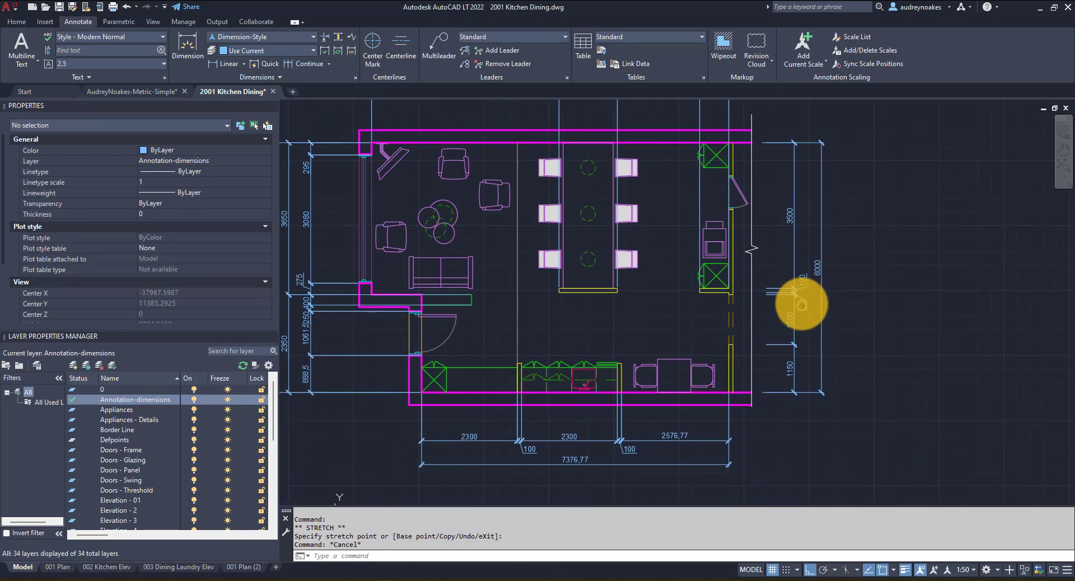
middle_drag(729, 440, 761, 382)
click(768, 361)
click(382, 453)
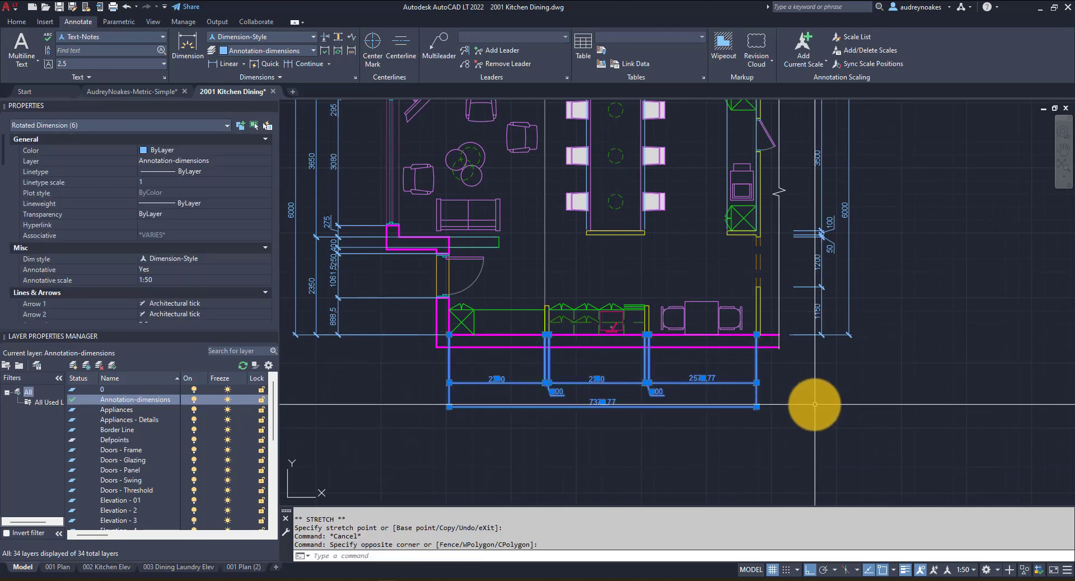
scroll(190, 294, down, 8)
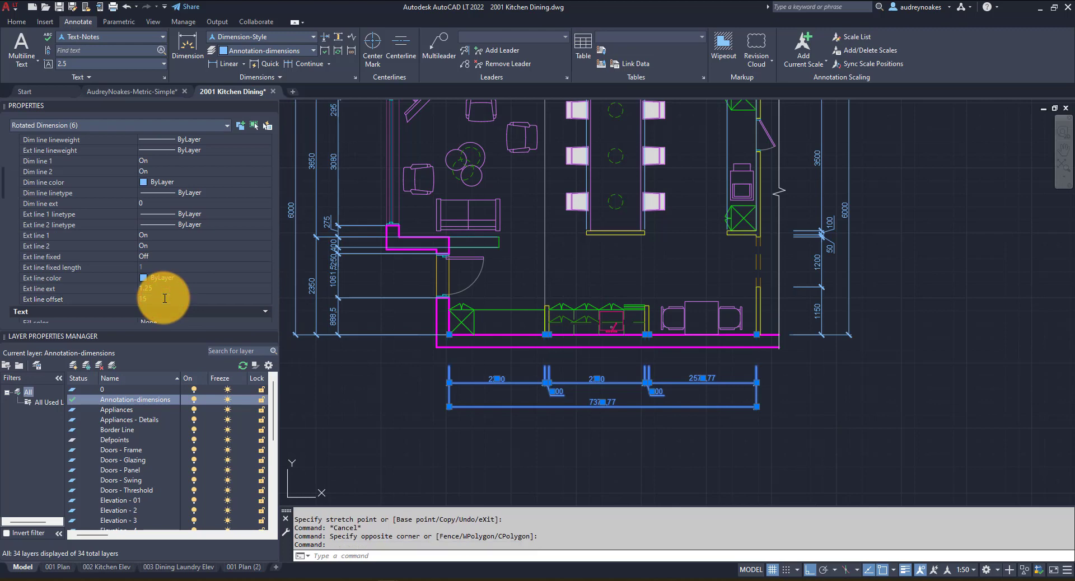
- Select the ten left-side dimensions and set their extension-line offset to 25
key(Escape)
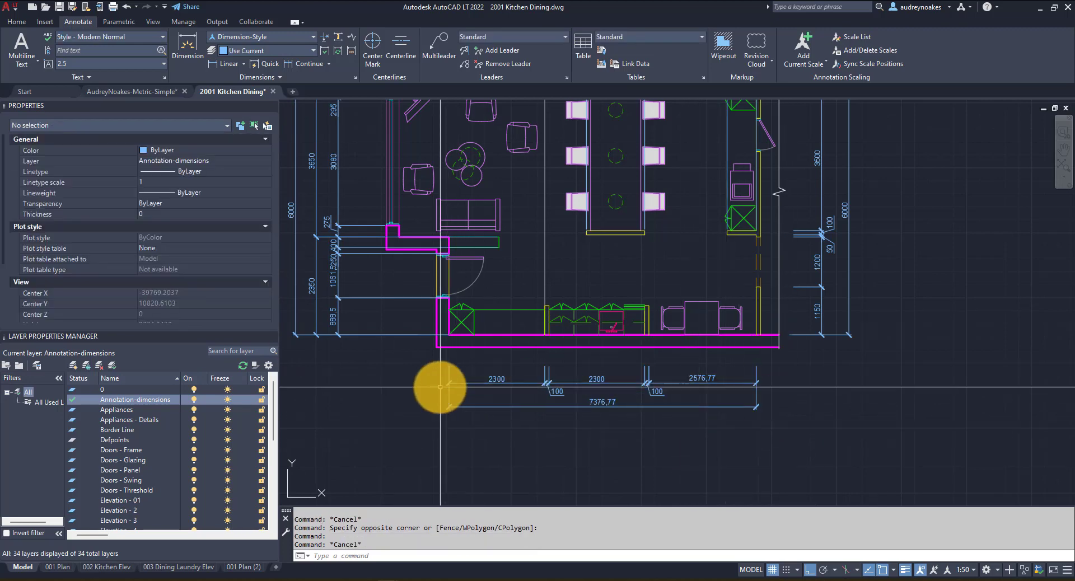
scroll(440, 386, down, 5)
middle_drag(470, 437, 523, 386)
scroll(522, 386, up, 2)
click(491, 124)
click(361, 434)
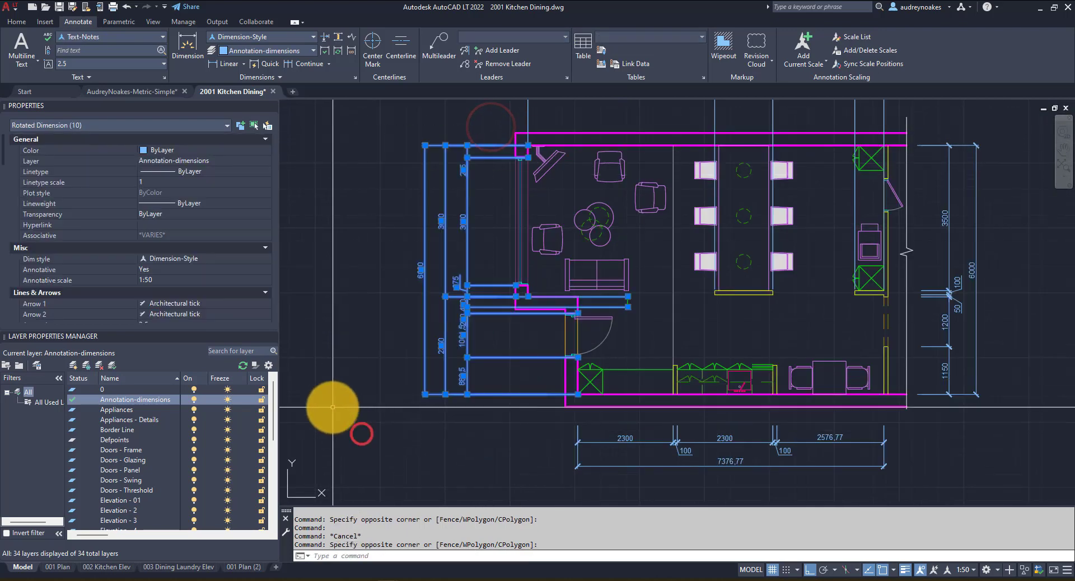
scroll(182, 280, down, 6)
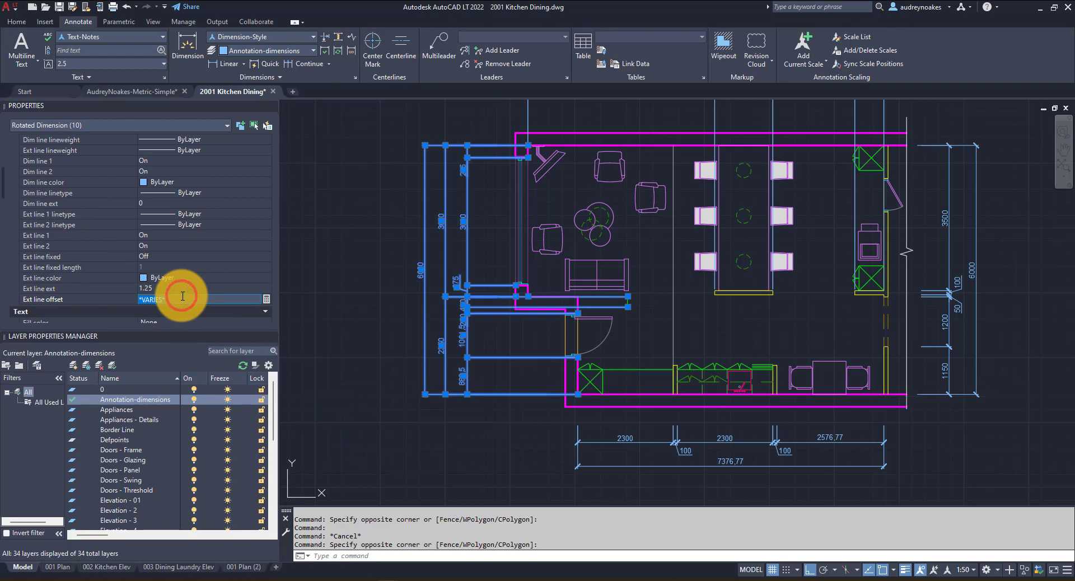
click(182, 296)
text(25)
key(Return)
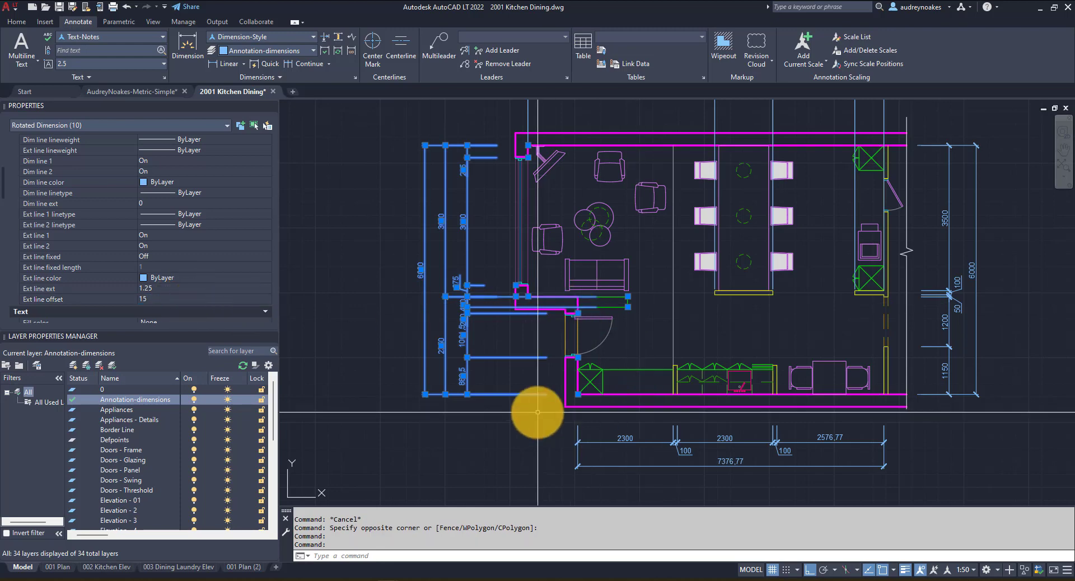
key(Escape)
- Grip-stretch the upper left dimensions' extension-line ends back from the west wall
scroll(495, 285, up, 2)
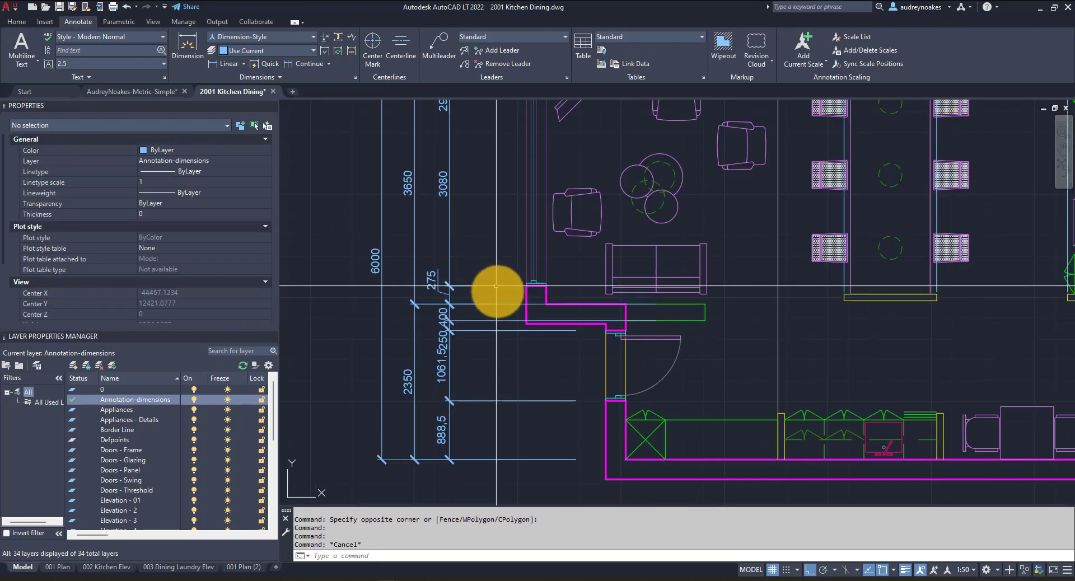
click(493, 313)
click(456, 276)
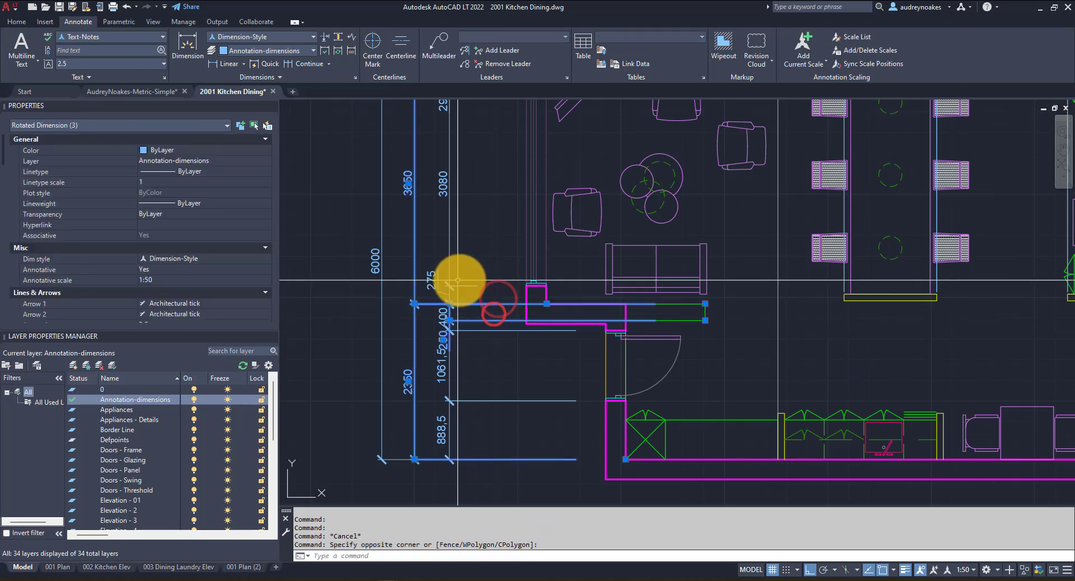
click(704, 303)
click(523, 302)
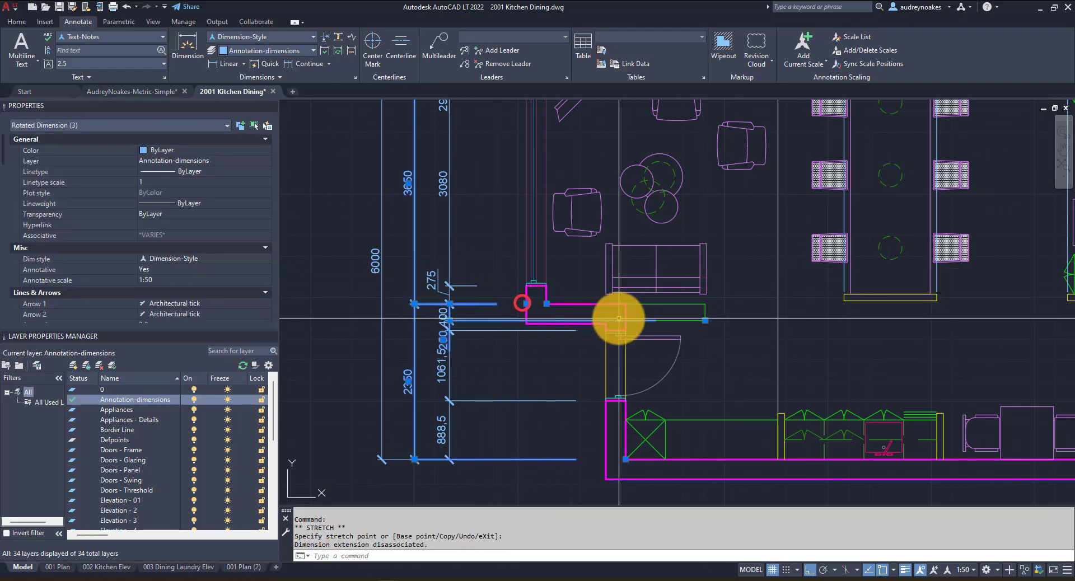
click(705, 320)
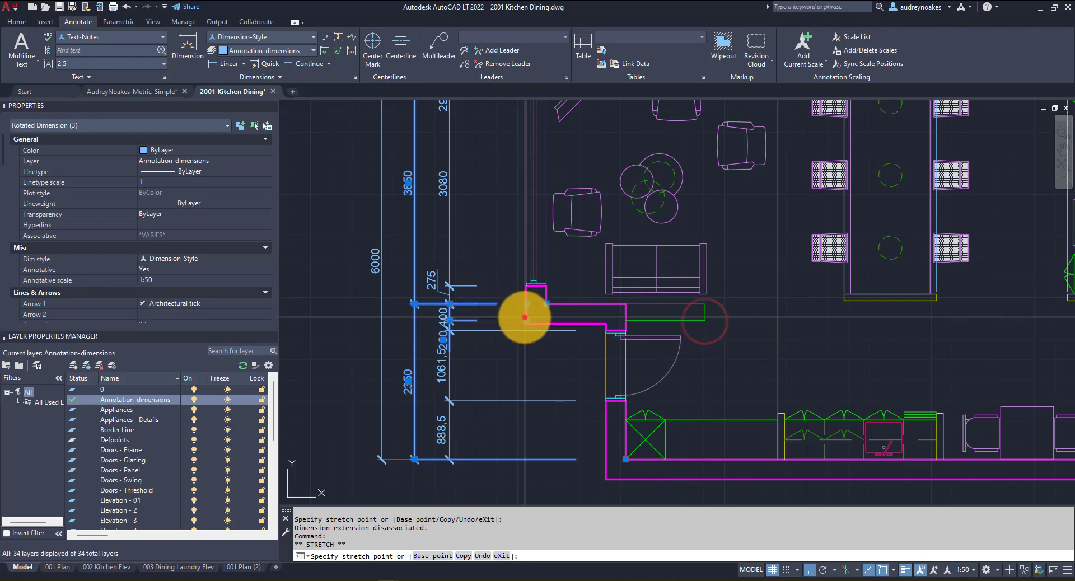
click(525, 318)
click(560, 344)
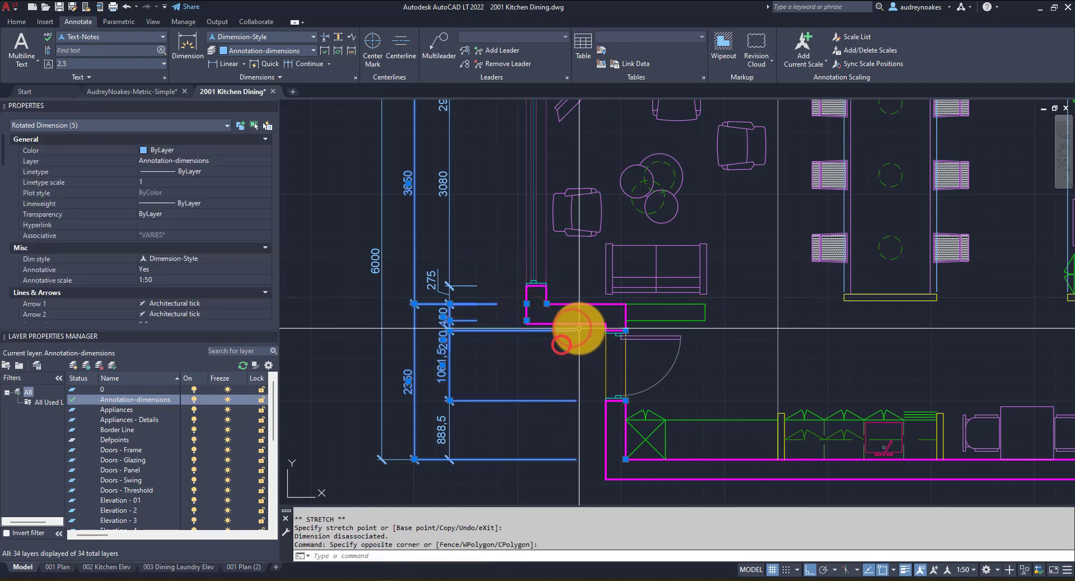
click(622, 331)
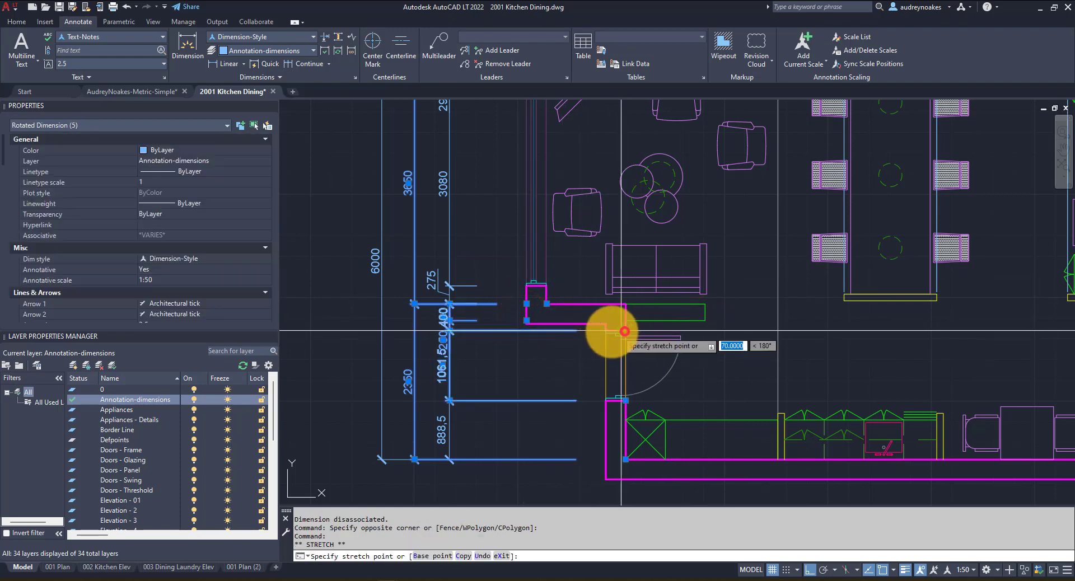
click(527, 330)
click(511, 332)
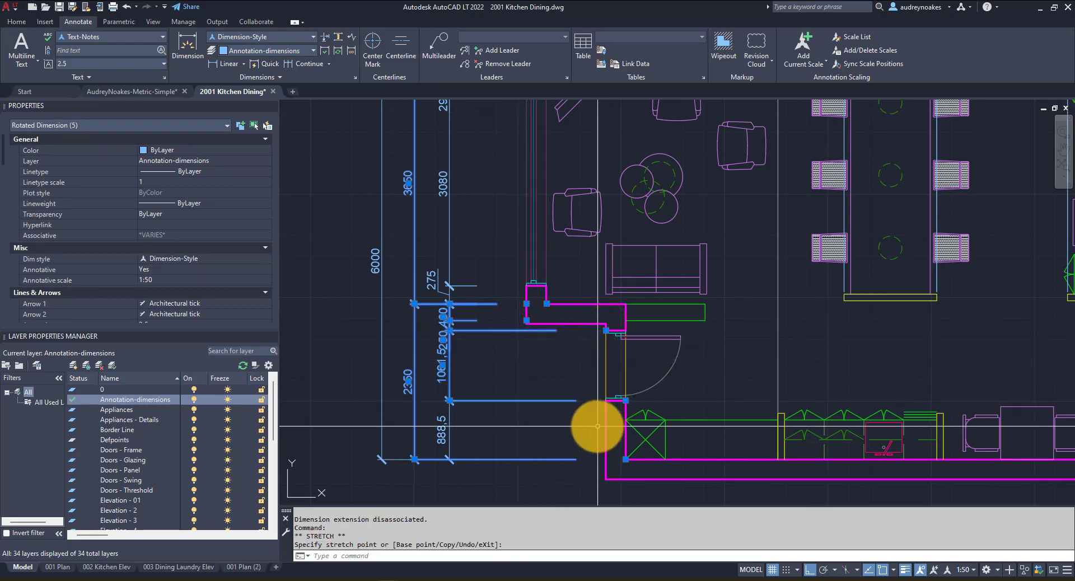
click(582, 385)
- Pull the lower left dimensions' extension ends short of the wall and its corner
click(552, 414)
click(626, 401)
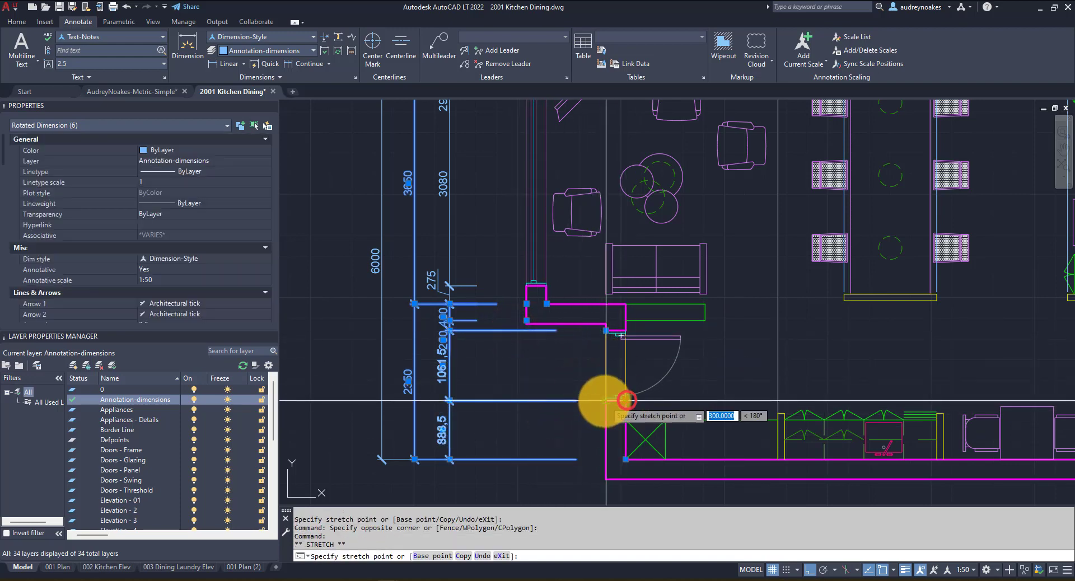
click(572, 459)
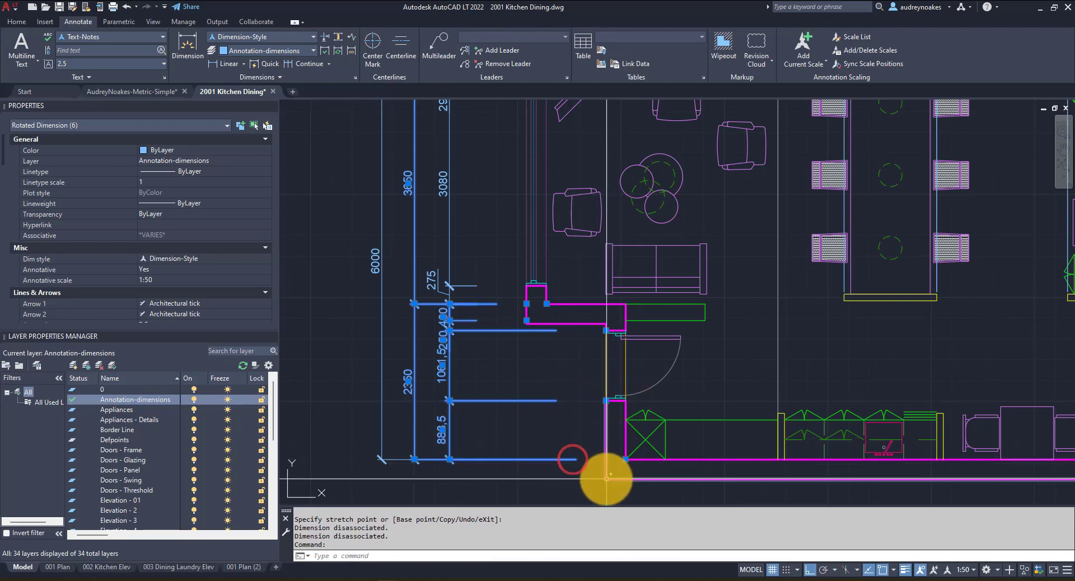
click(625, 460)
click(603, 460)
scroll(581, 371, down, 3)
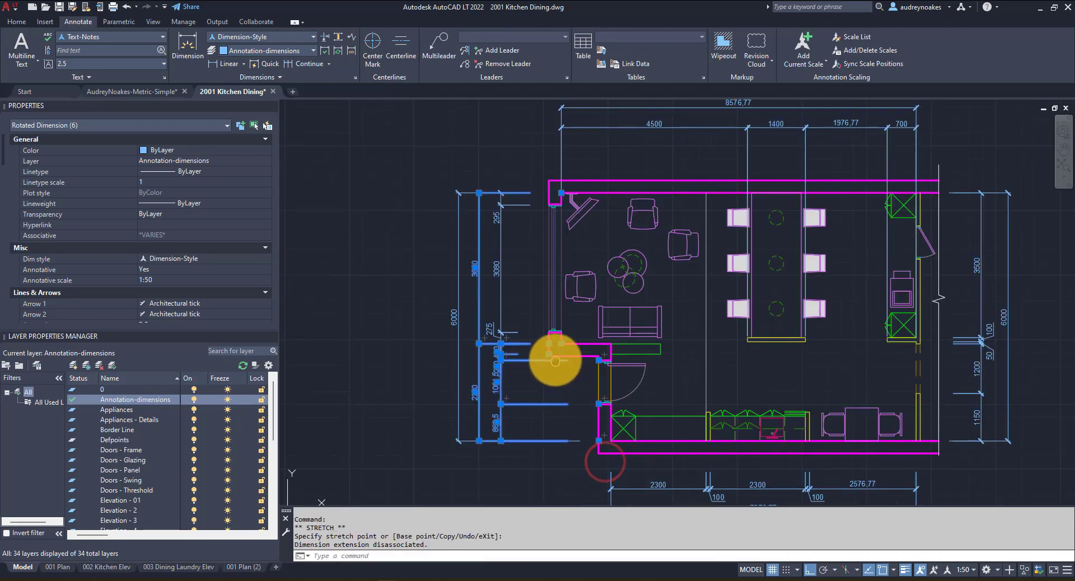
scroll(509, 360, up, 4)
key(Escape)
- Select the two dimensions at the wall nib and set their extension ends clear of the wall
click(520, 336)
click(591, 340)
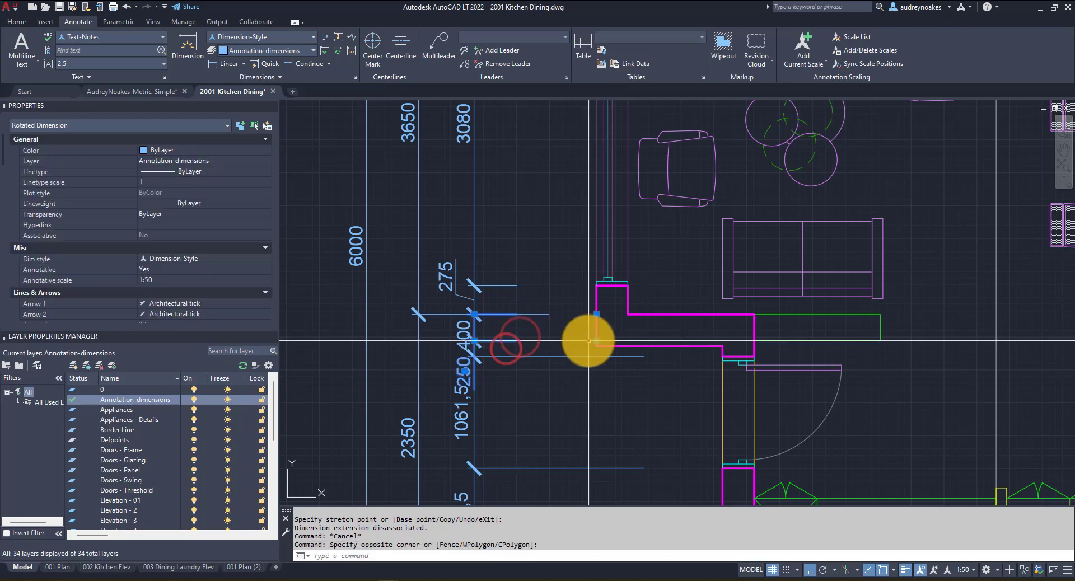
key(Escape)
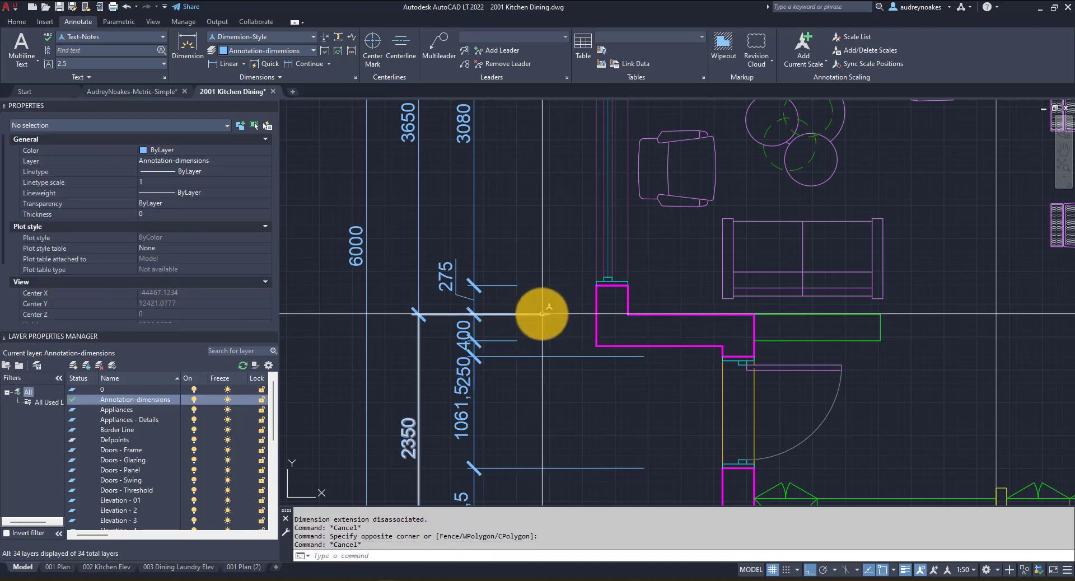
click(561, 311)
click(532, 329)
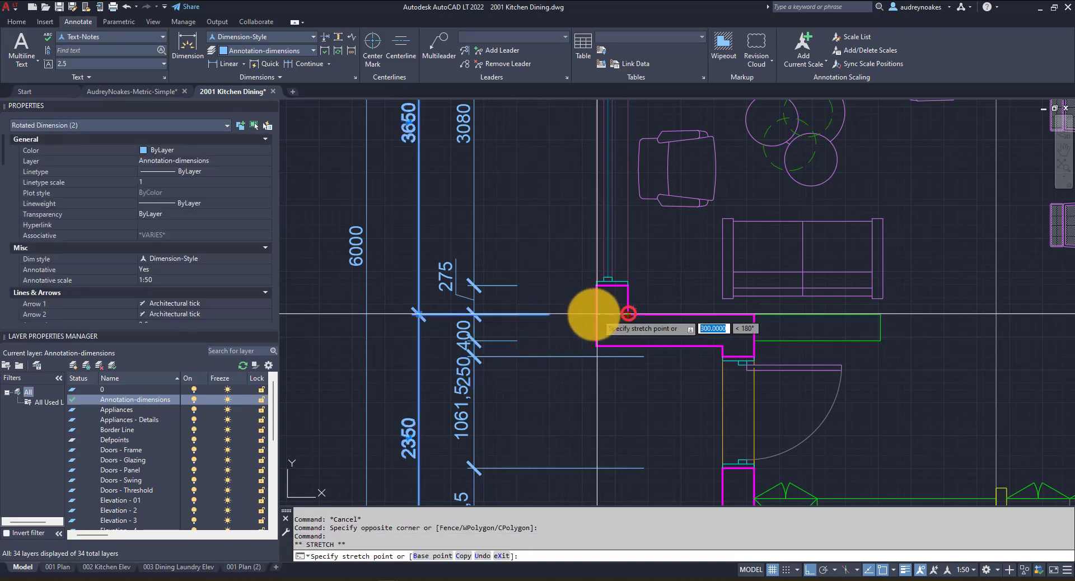
click(552, 312)
key(Escape)
scroll(609, 377, down, 8)
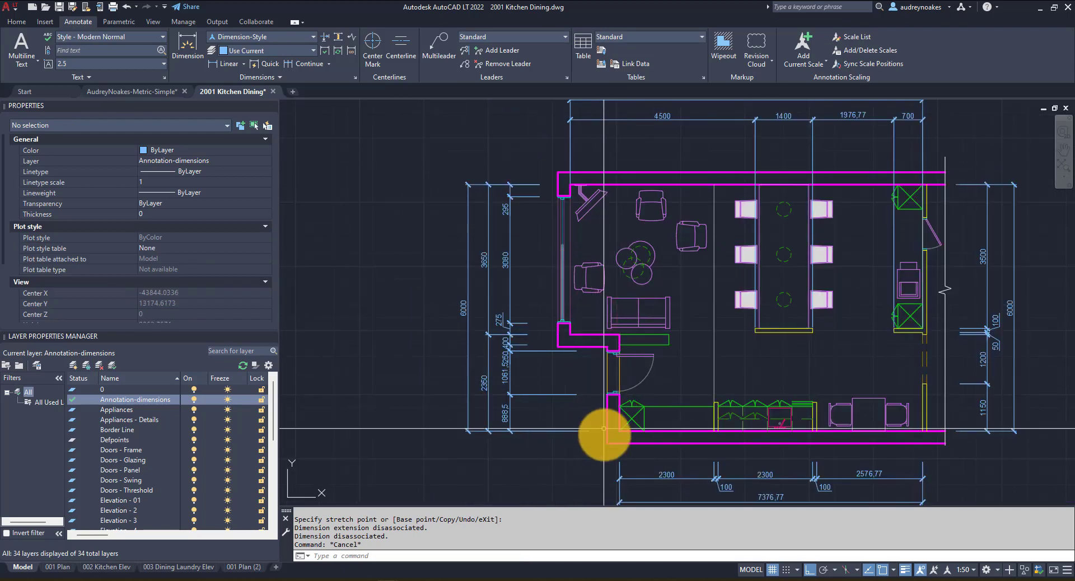
scroll(458, 386, down, 3)
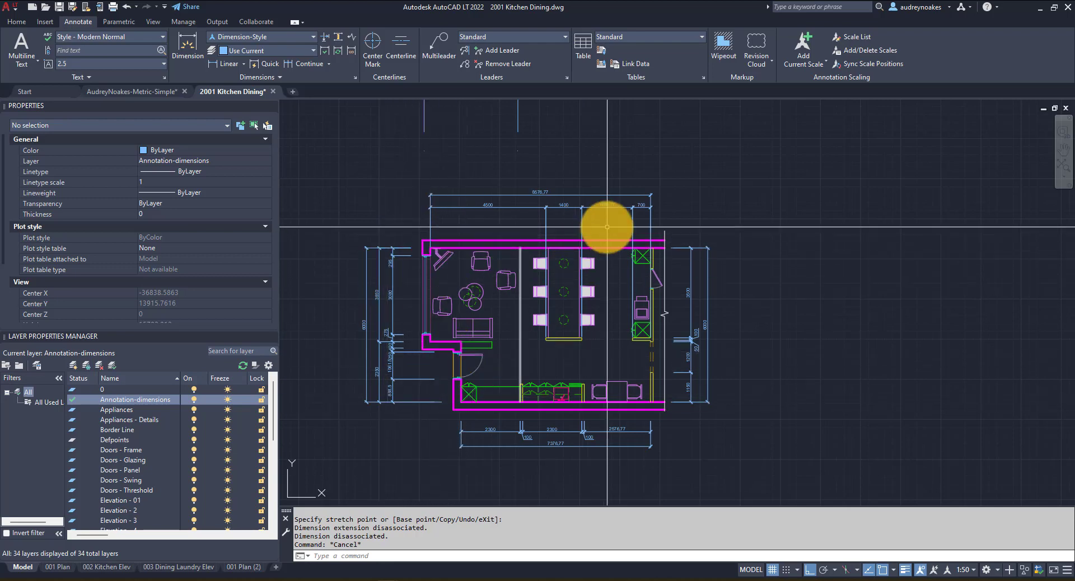
- Select the five top dimensions and try stretching an extension line, undoing the wrong edit
click(668, 184)
click(412, 216)
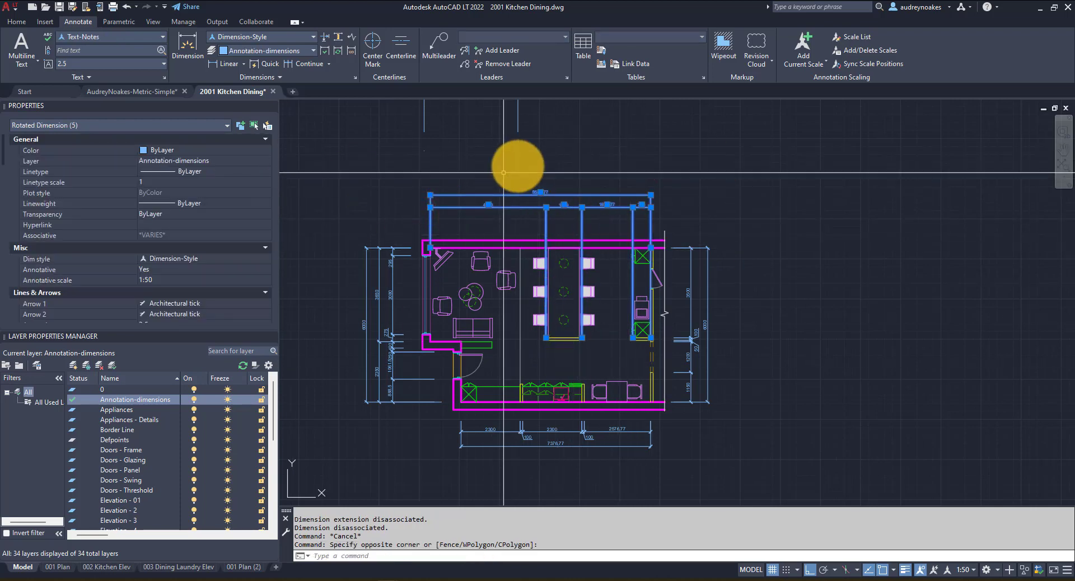
scroll(549, 285, up, 3)
click(543, 187)
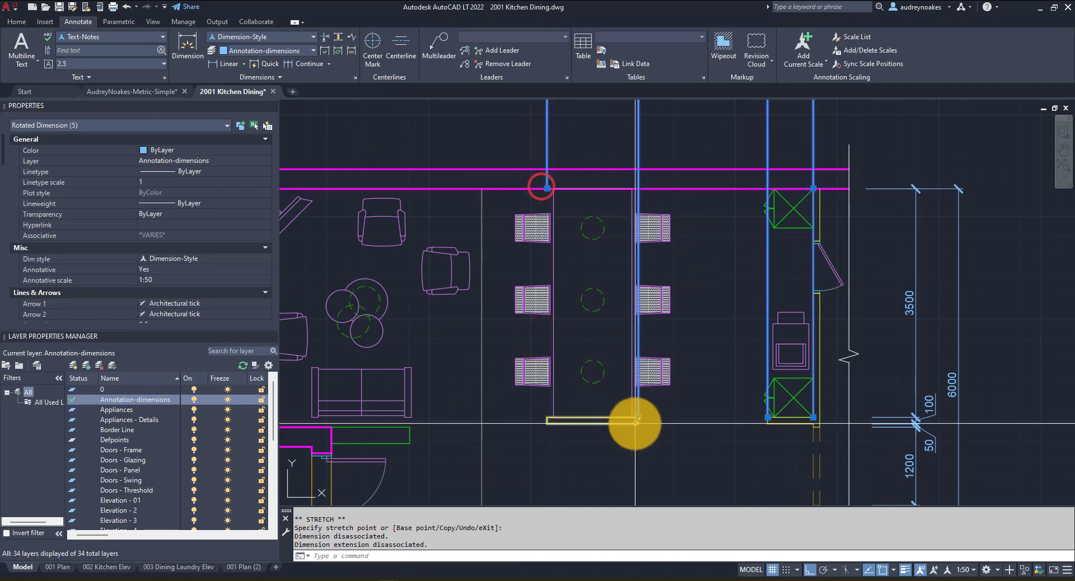
drag(638, 417, 635, 190)
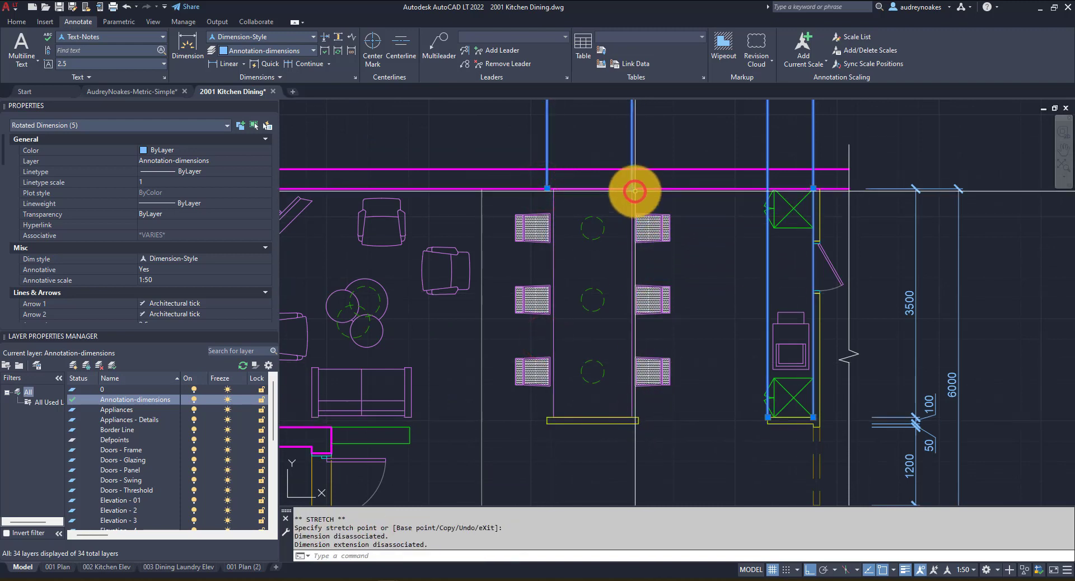
key(ctrl+z)
- Stretch three top dimensions' bottom extension ends up to the north wall, then reselect all five
click(637, 413)
click(643, 418)
click(638, 417)
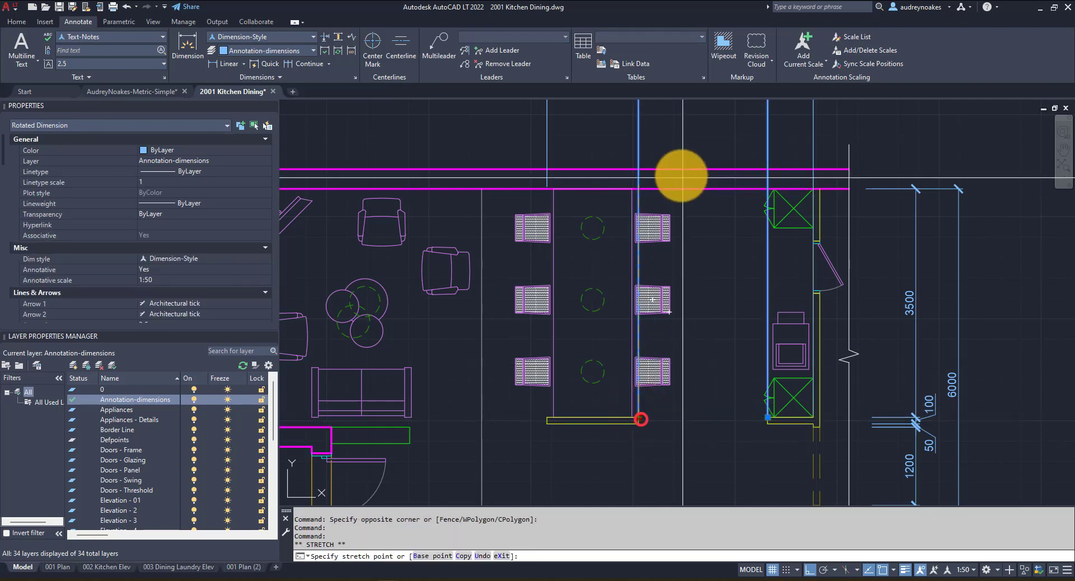
click(638, 190)
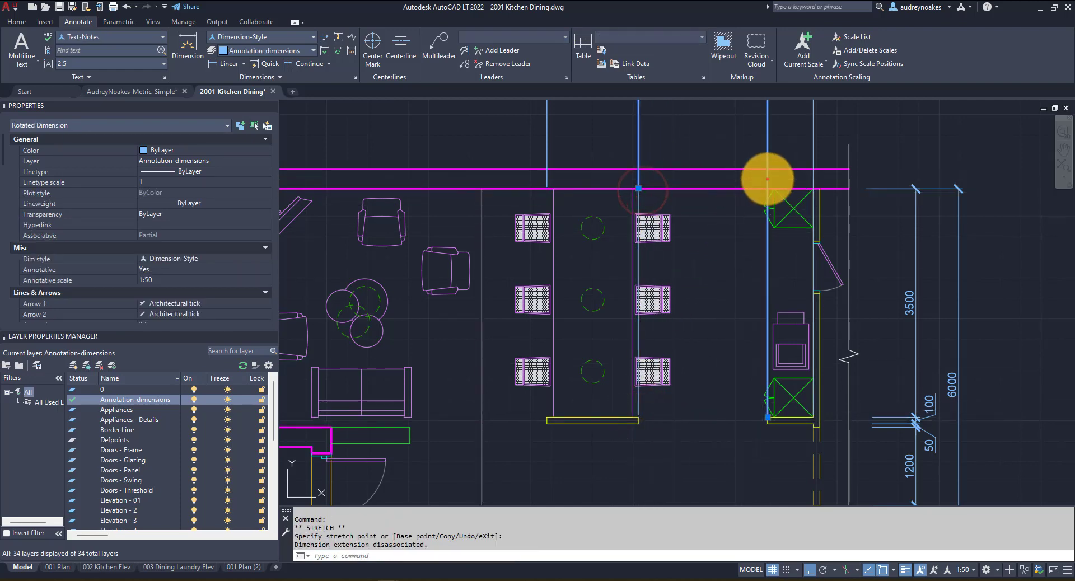
click(767, 180)
click(766, 418)
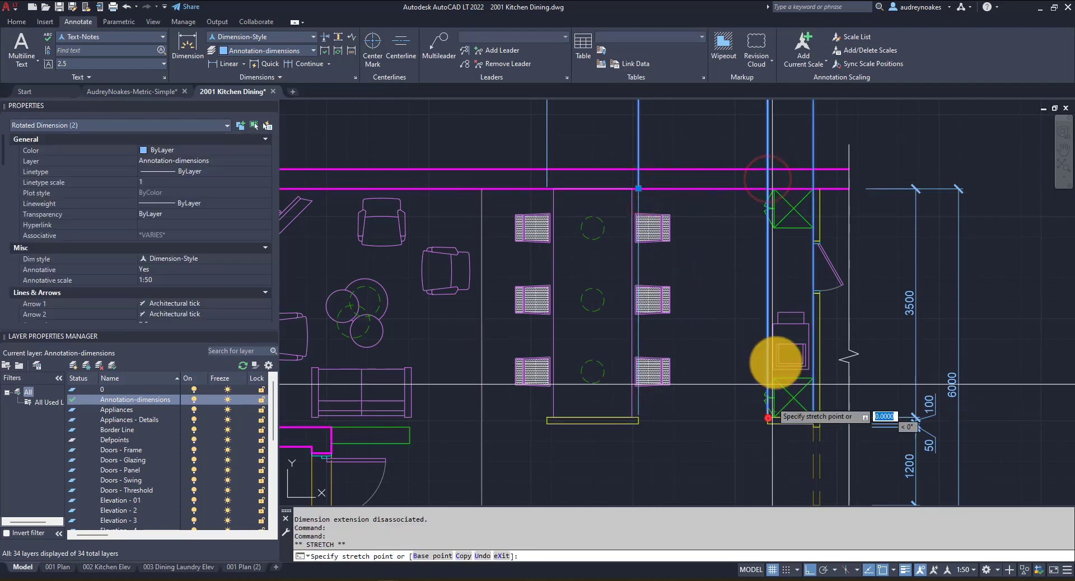
click(767, 189)
click(813, 417)
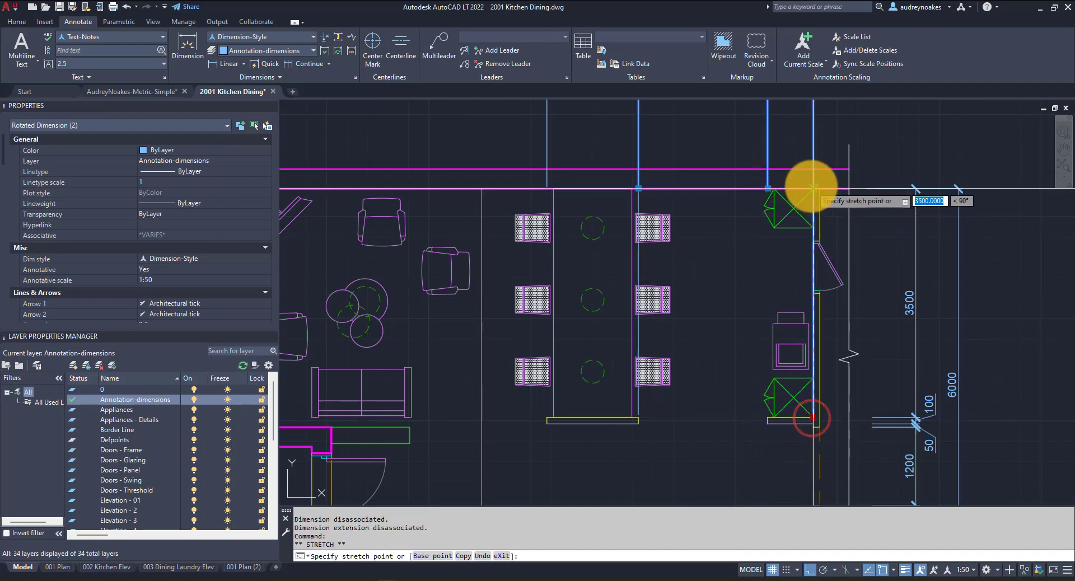
click(813, 188)
scroll(845, 245, down, 2)
drag(847, 175, 463, 224)
- Pull a top extension-line end just clear of the north wall, then recentre the plan
scroll(175, 255, down, 6)
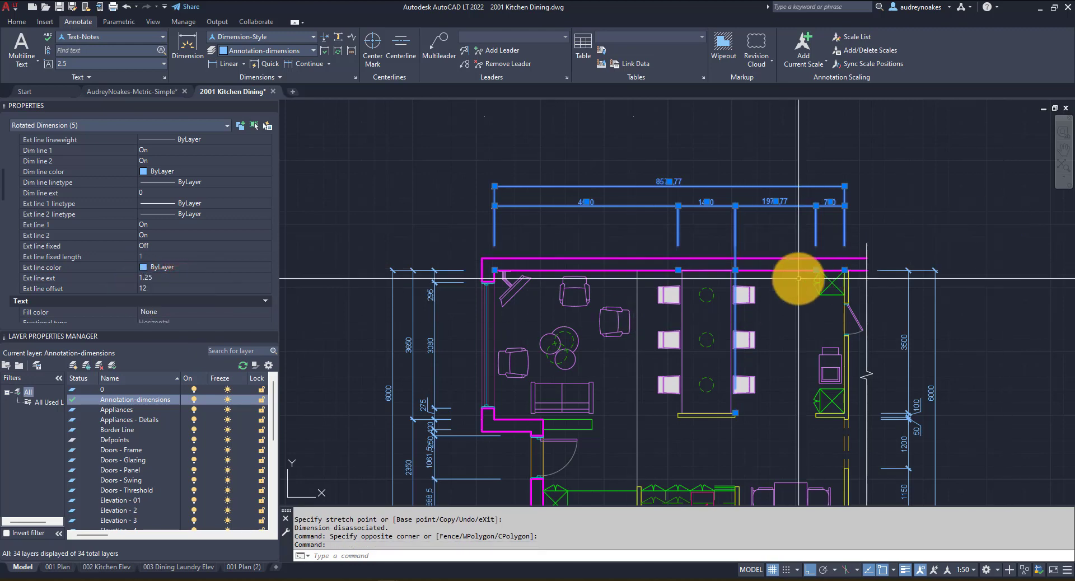
click(735, 258)
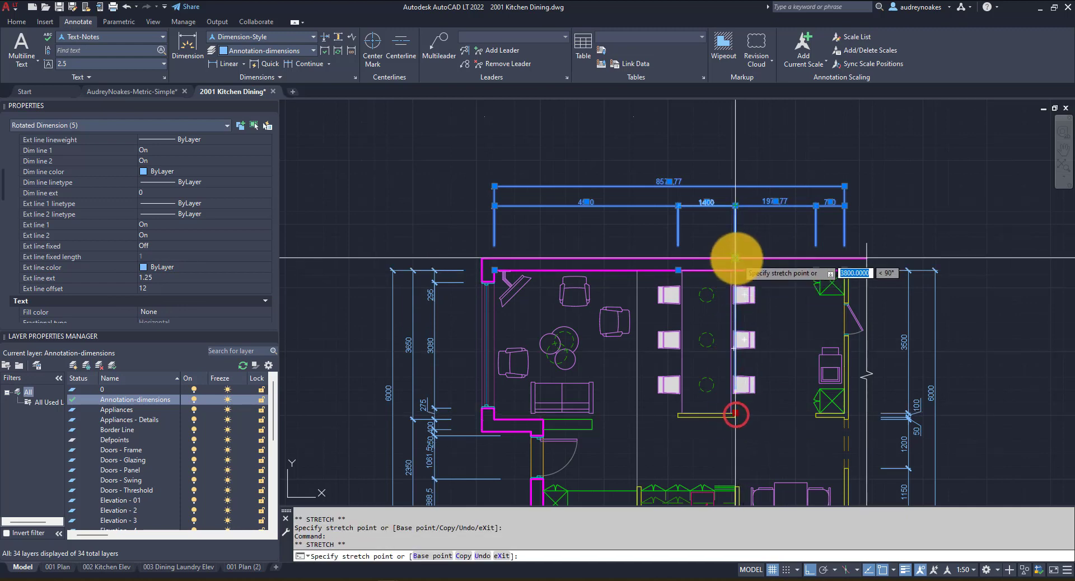
click(735, 249)
key(Escape)
scroll(842, 240, down, 3)
middle_drag(831, 279, 738, 298)
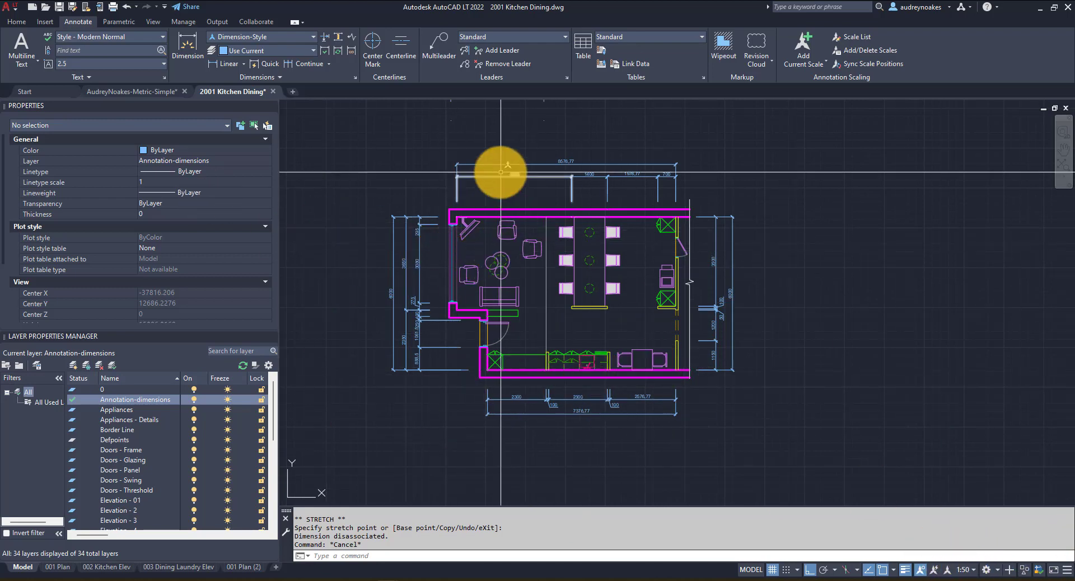
mouse_move(565, 203)
middle_down()
mouse_move(555, 230)
mouse_move(549, 220)
middle_up()
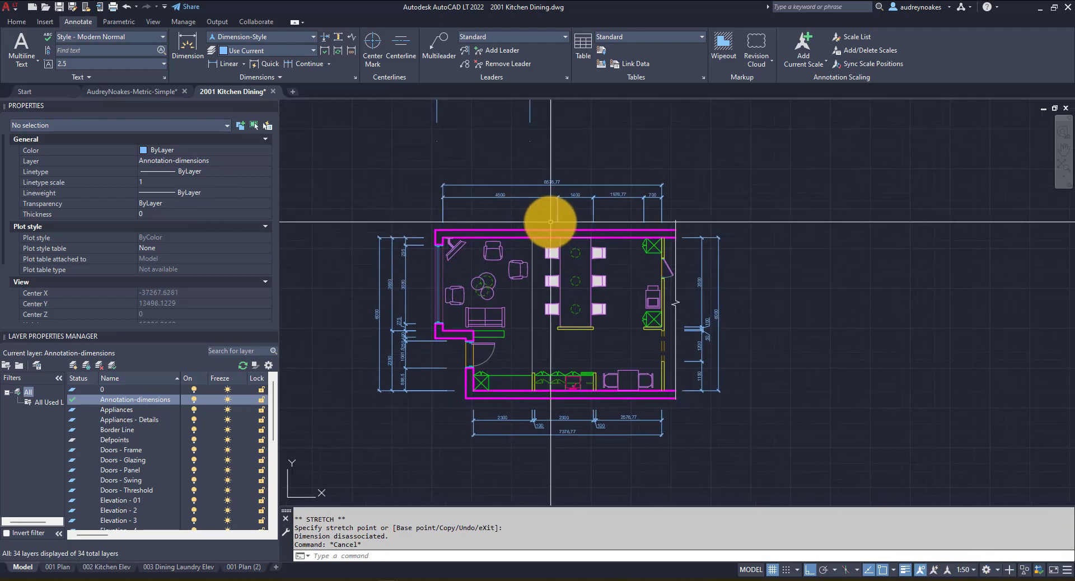
click(567, 181)
click(524, 164)
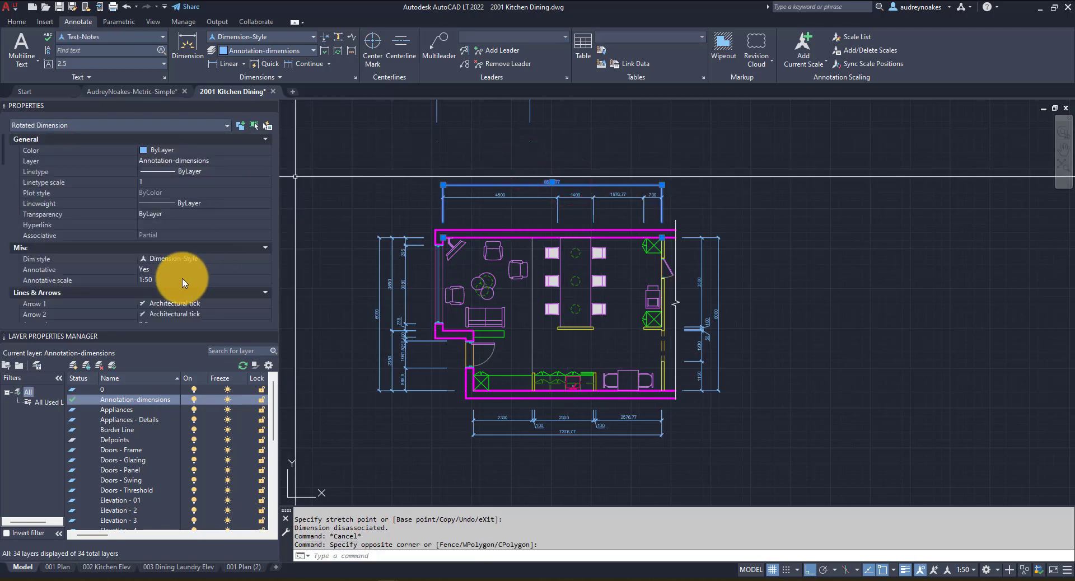
scroll(185, 285, down, 3)
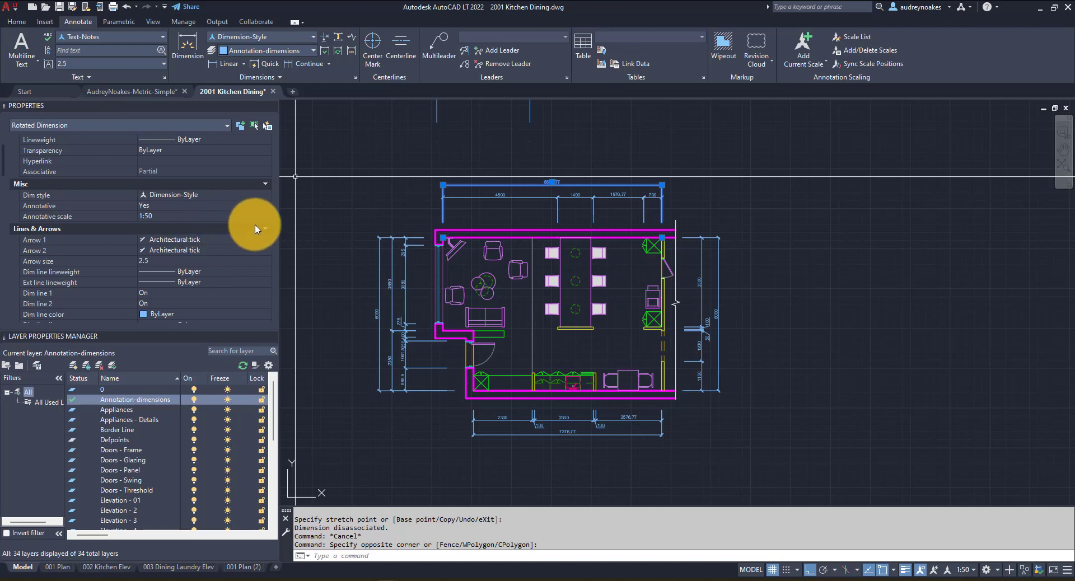
key(Escape)
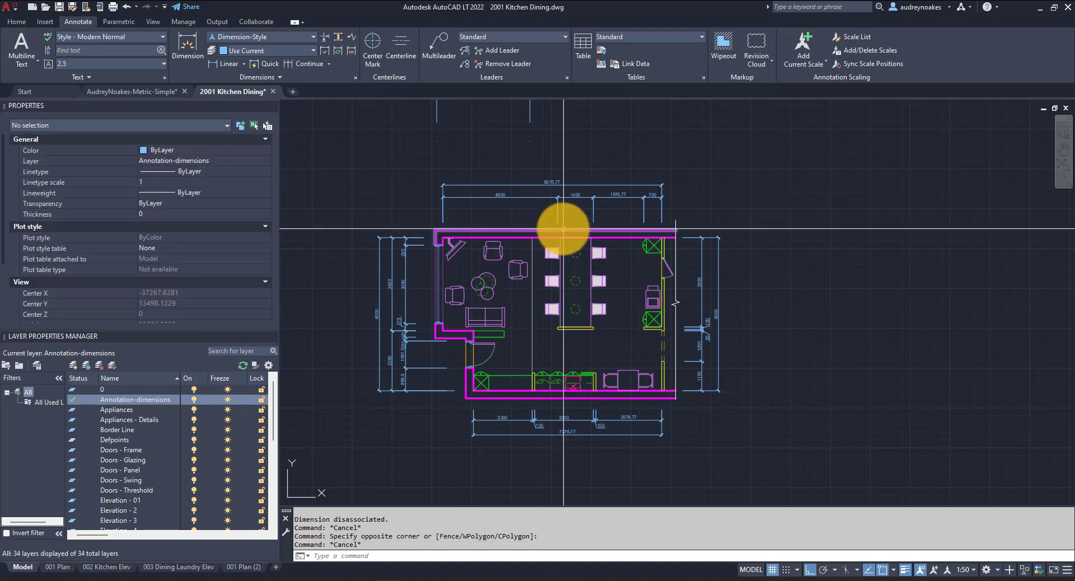